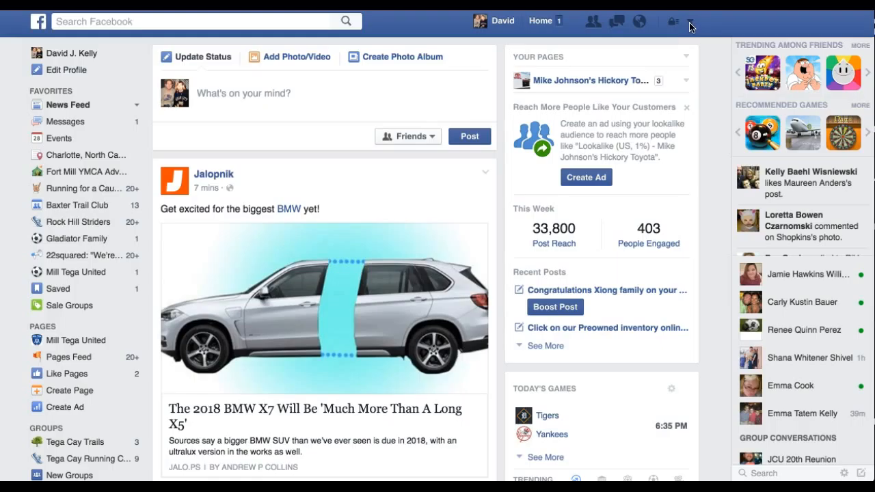
Step: Start creating a new ad and choose the Send people to your website objective
left_click(689, 22)
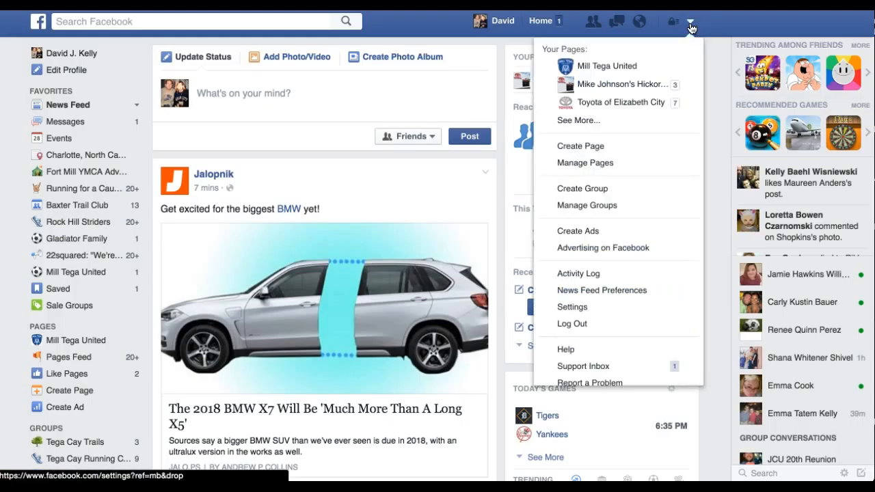
left_click(606, 234)
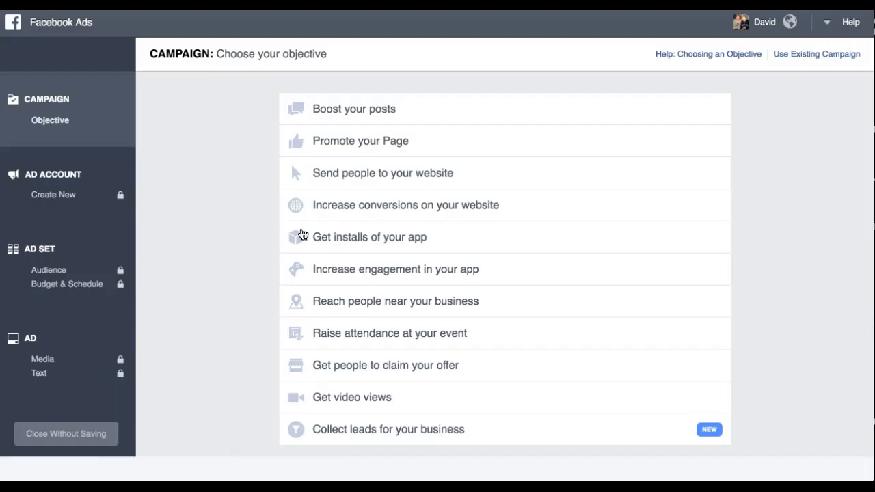
mouse_move(425, 170)
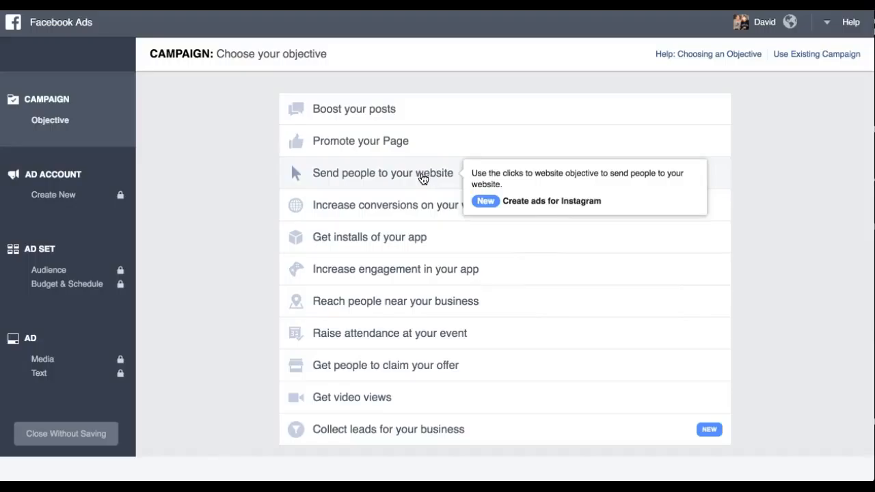
left_click(422, 178)
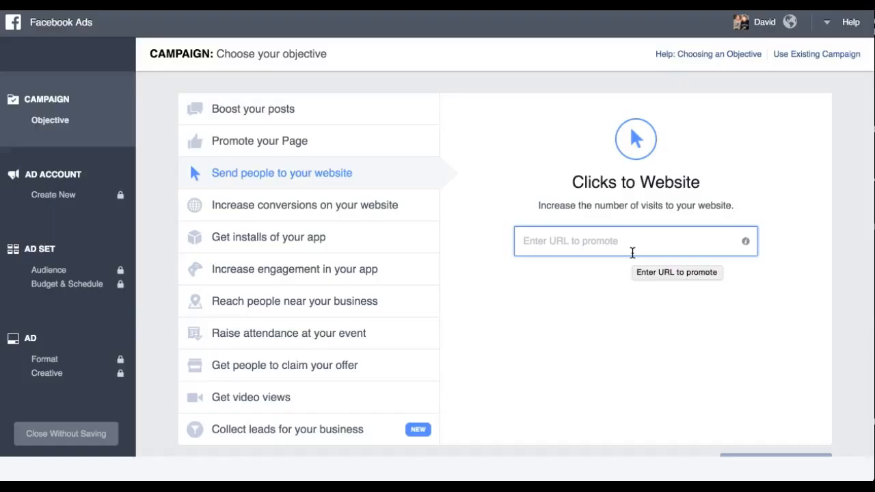
type("www.")
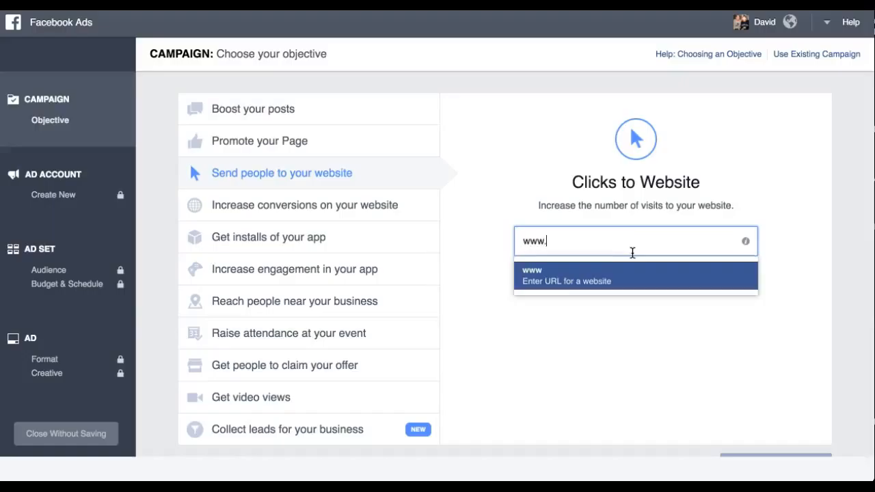
type("hickorytoyota.com/")
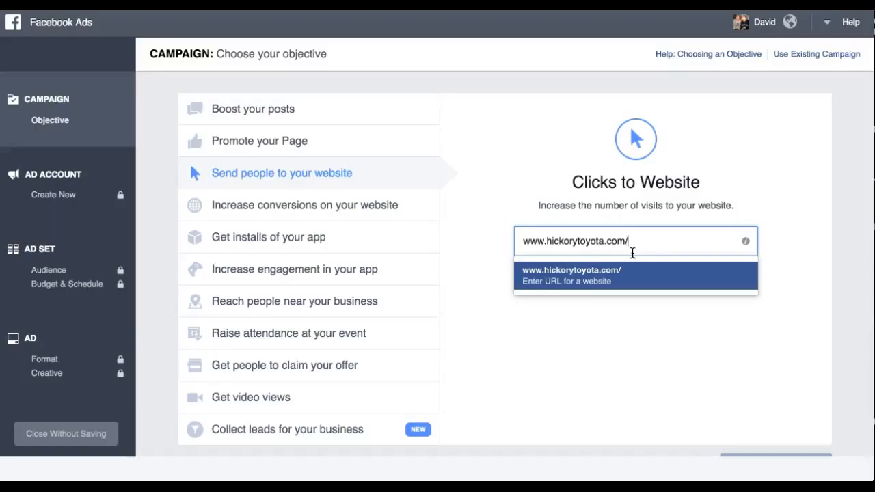
type("kbb")
key("Return")
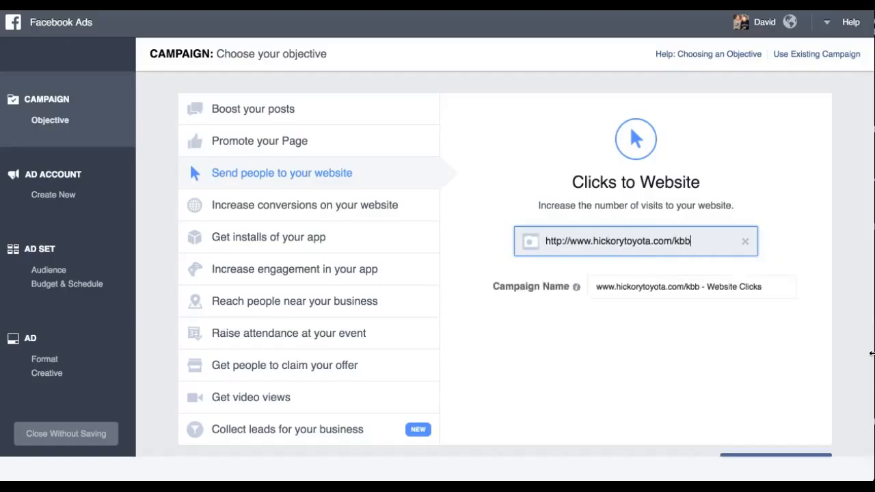
Step: Continue through the ad account step with its default country, currency and time zone to the audience and budget setup
scroll(793, 372, "down", 1)
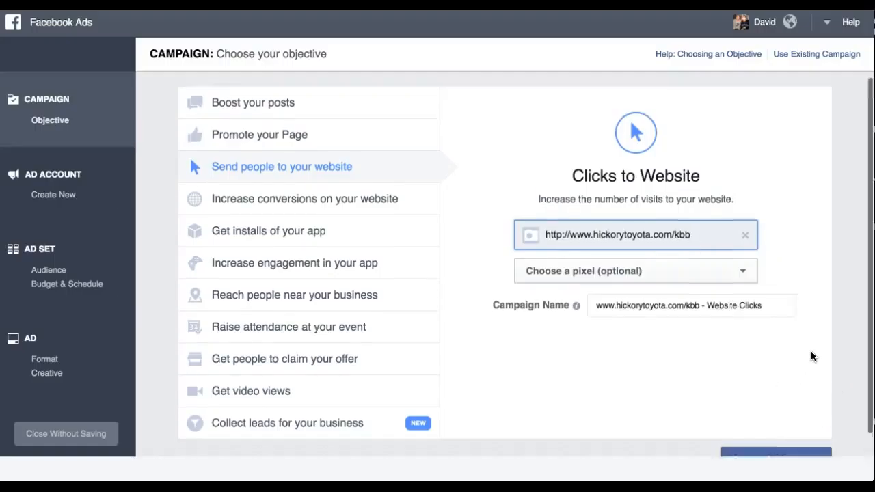
left_click(797, 436)
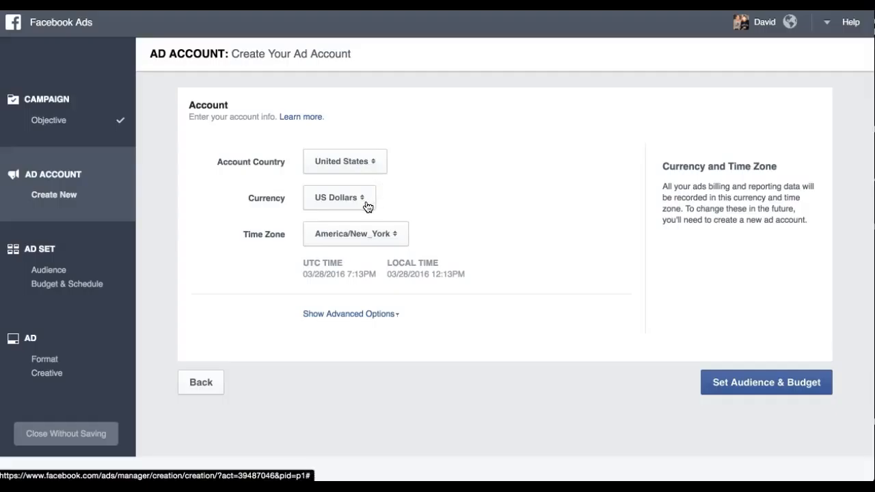
left_click(785, 387)
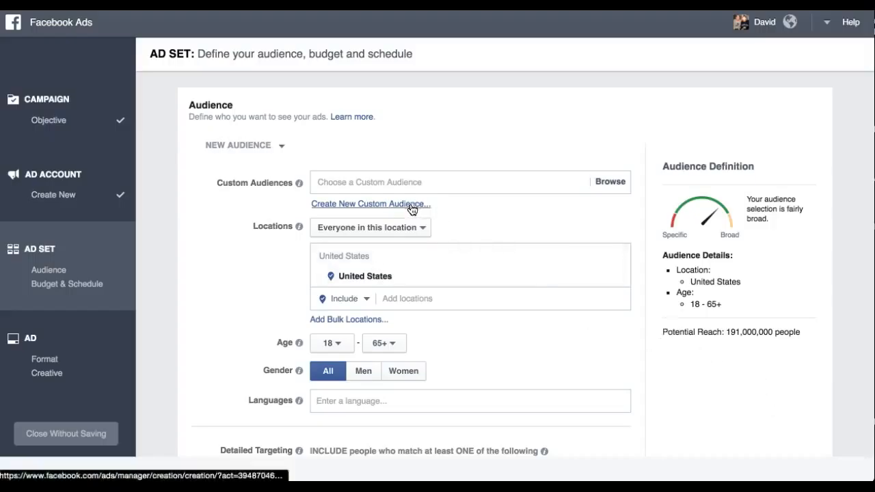
Step: Start creating a new custom audience from a customer list uploaded as a file
scroll(409, 209, "down", 1)
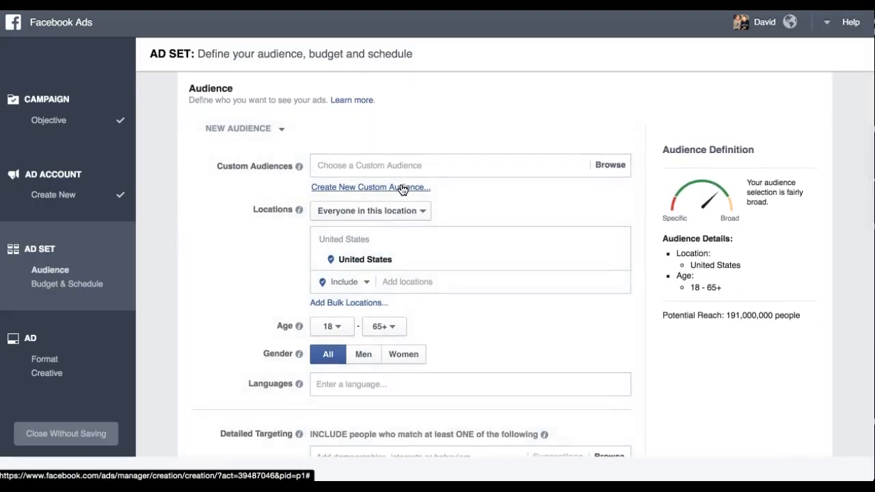
left_click(403, 186)
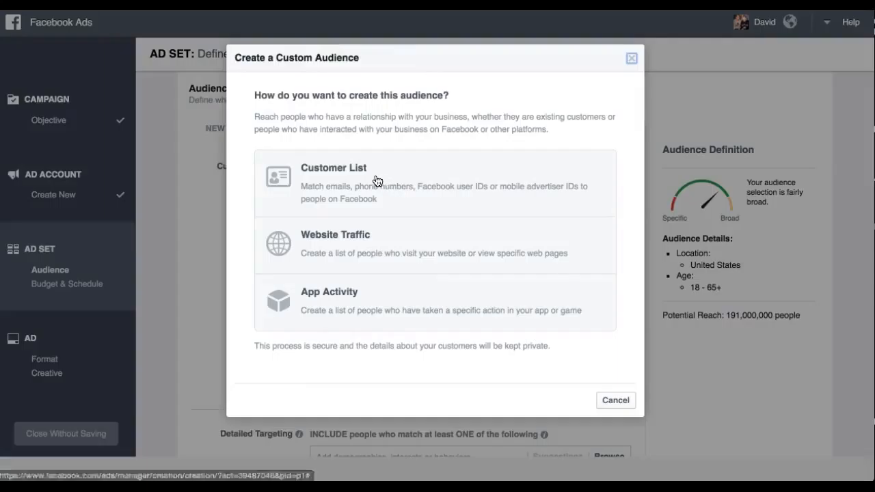
left_click(376, 180)
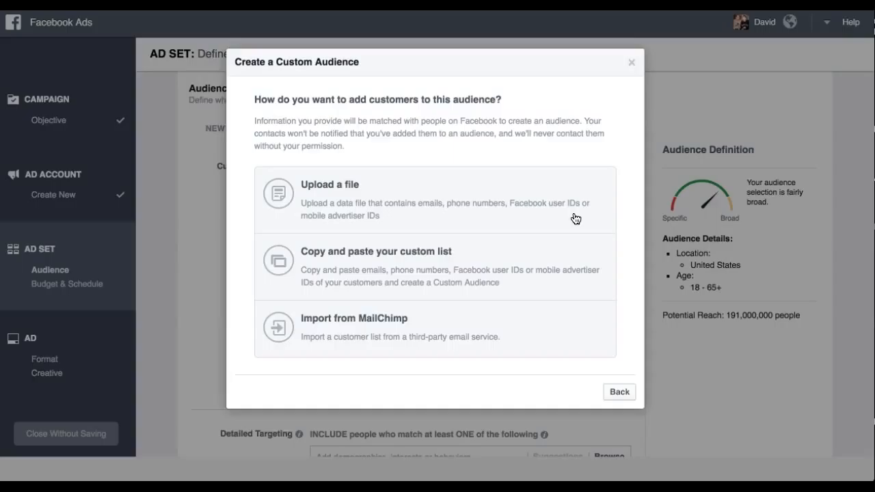
left_click(514, 215)
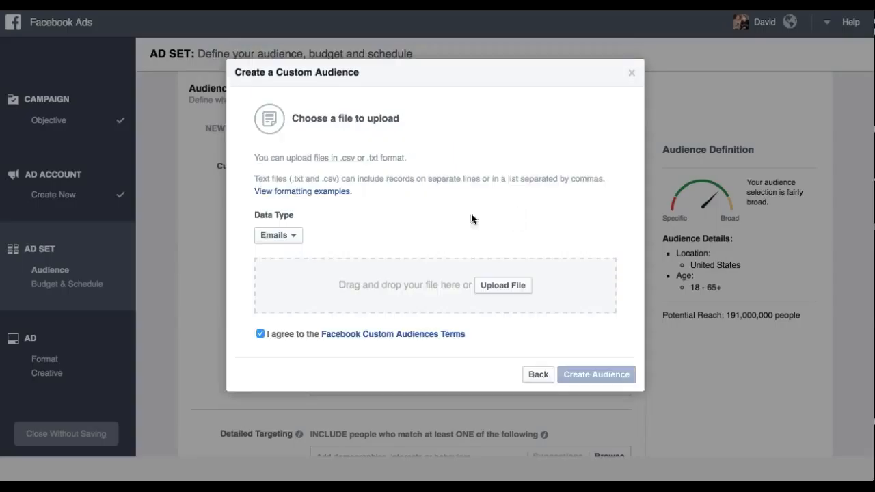
Step: Keep Emails as the data type and upload March 2016 Camry Corolla Prius Rav4 Customers.csv from the Desktop
left_click(292, 237)
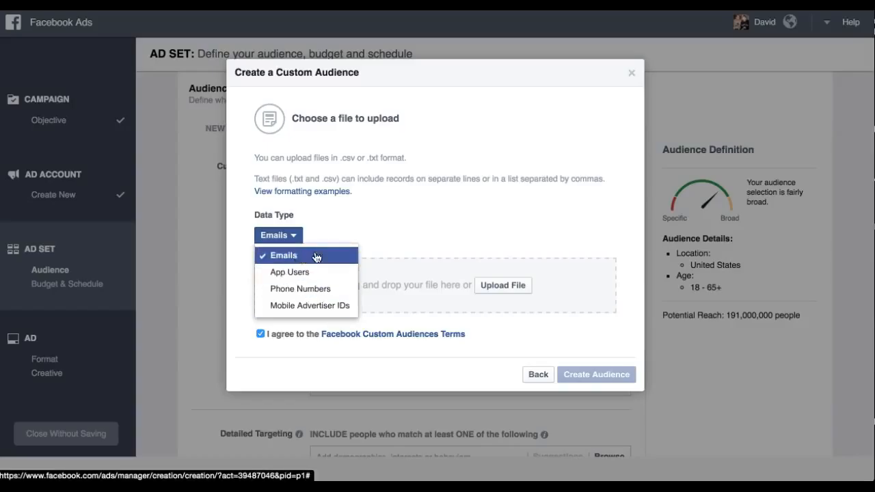
left_click(433, 219)
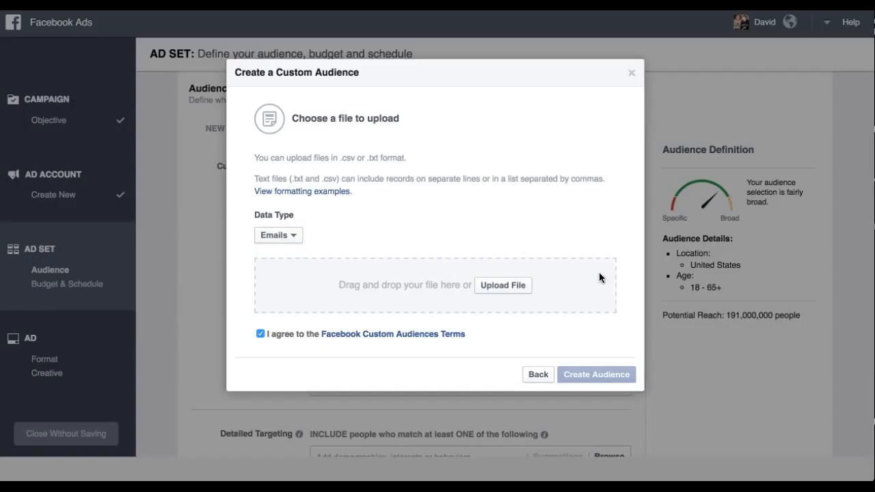
left_click(516, 287)
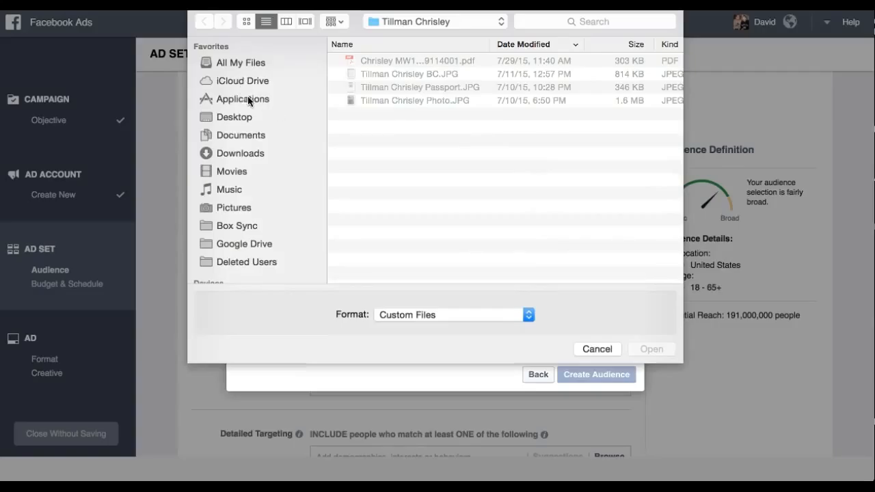
left_click(243, 118)
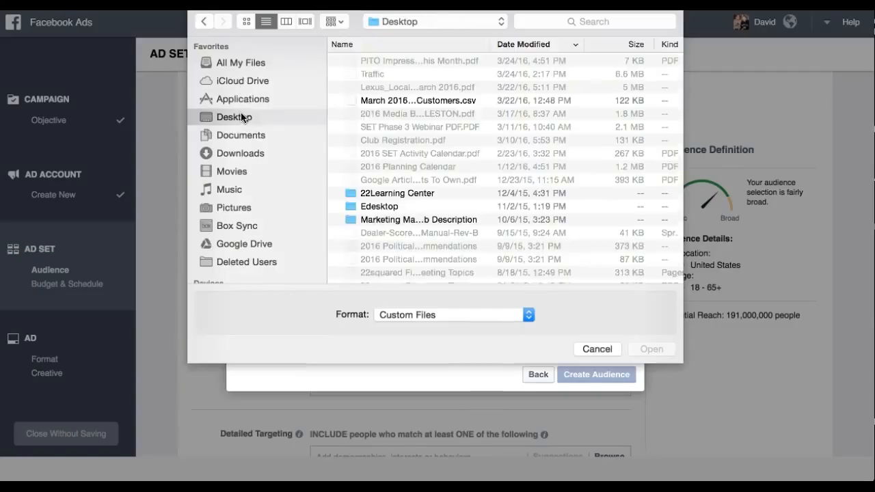
left_click(434, 103)
left_click(661, 350)
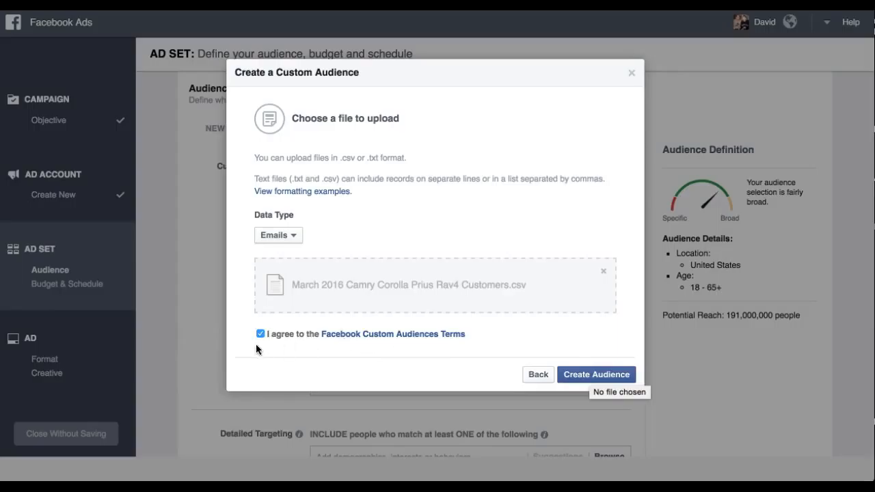
Step: Create the custom audience and continue uploading the file
left_click(597, 375)
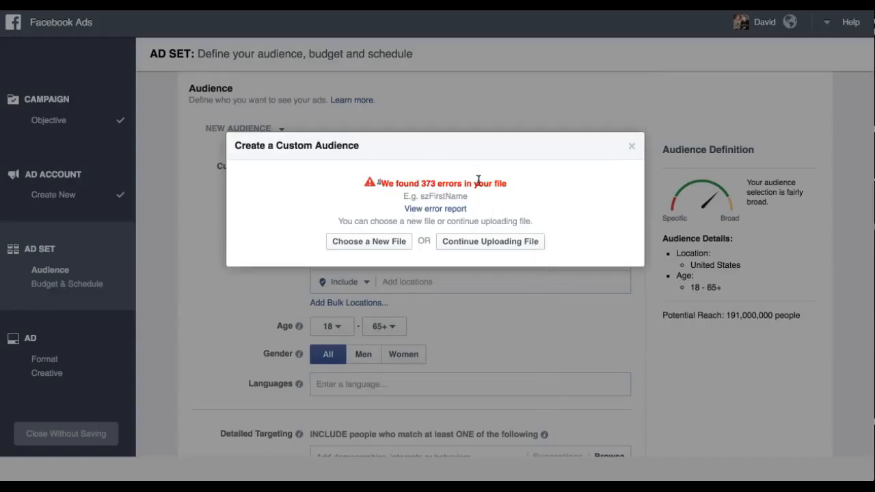
left_click(512, 246)
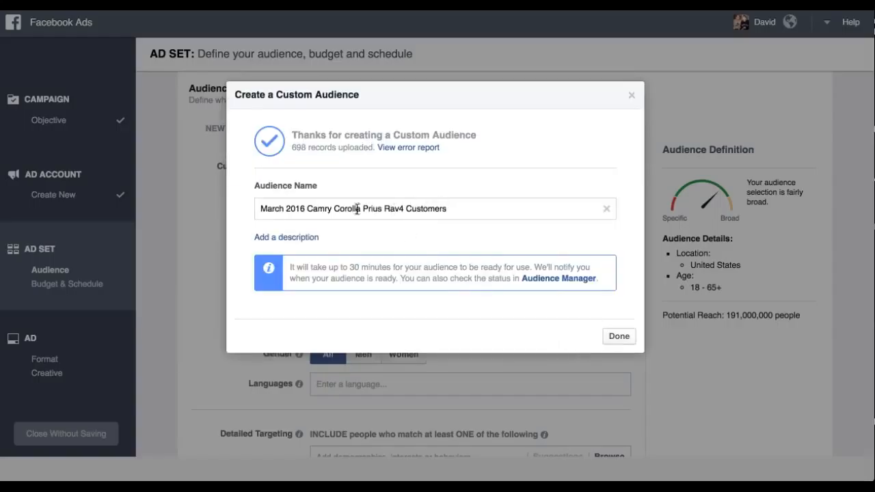
Step: Rename the audience as Hickory Toyota KBB and close the dialog
left_click_drag(266, 208, 497, 213)
key("BackSpace")
key("BackSpace")
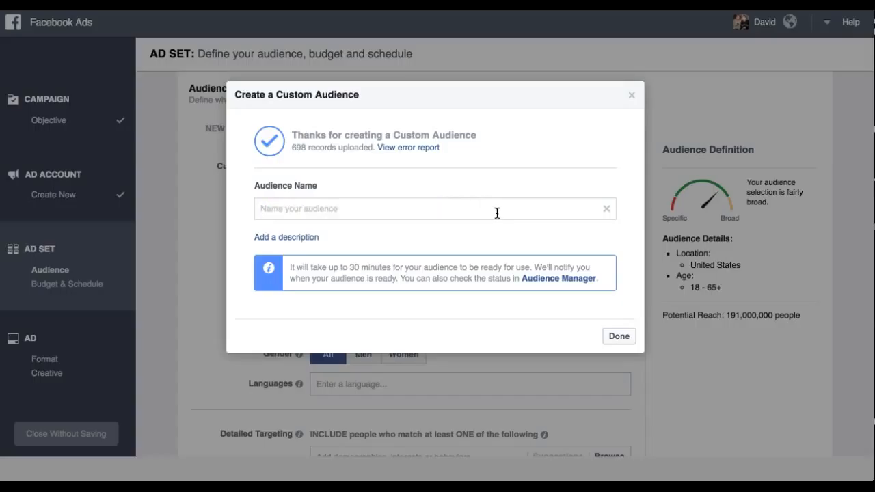
type("Hickory")
type("Toyota KBB")
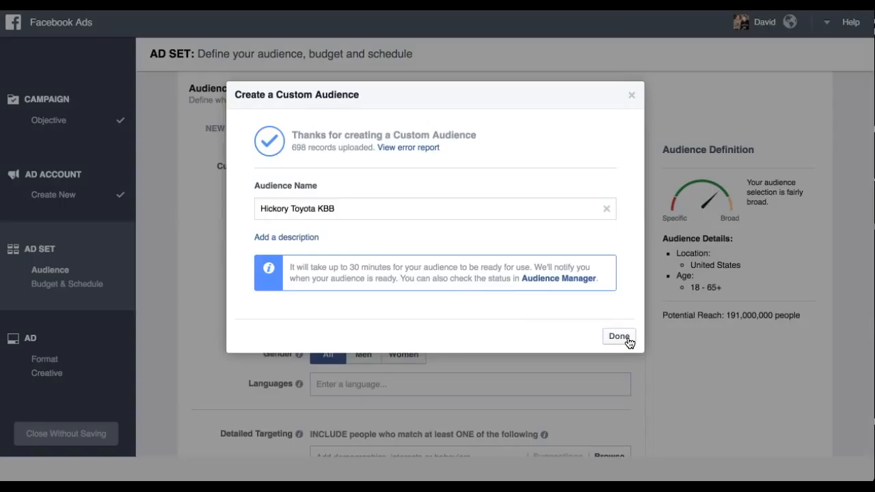
left_click(632, 97)
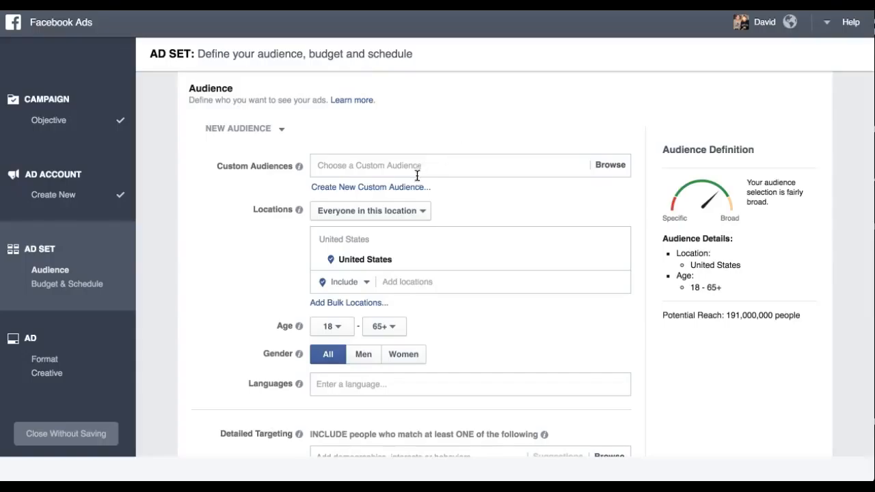
Step: Add the March 2016 Camry Corolla Prius Rav4 Customers list as the ad set's custom audience
left_click(542, 165)
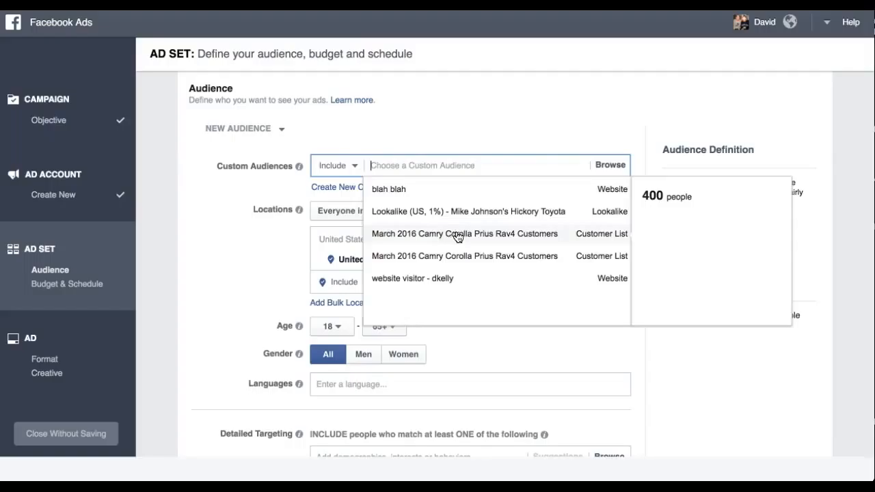
left_click(515, 236)
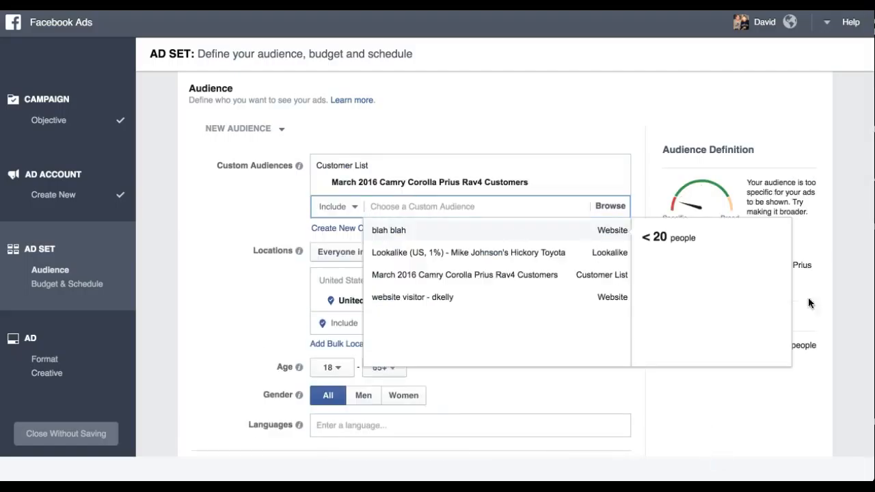
left_click(512, 98)
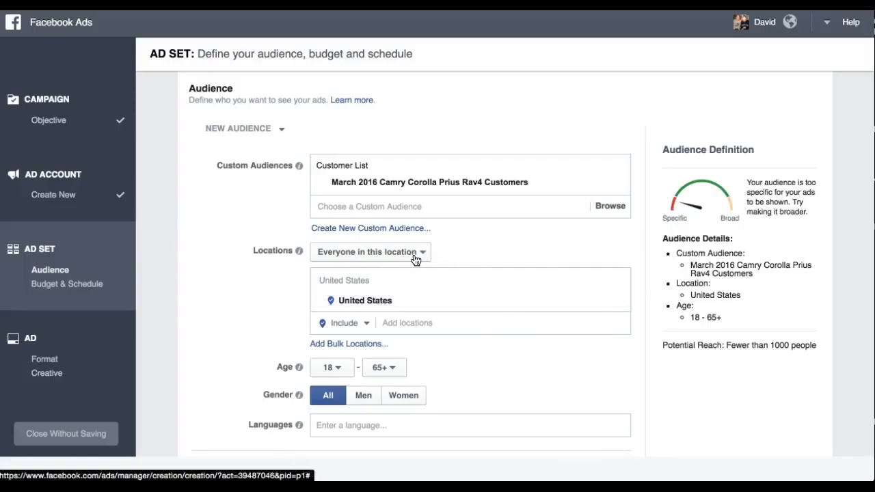
Step: Review the connection type options for the audience targeting
scroll(175, 245, "down", 1)
scroll(175, 242, "down", 3)
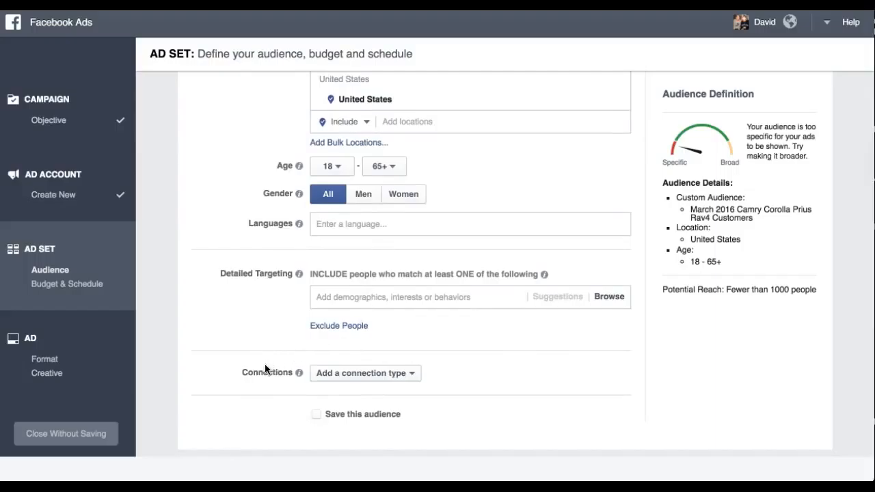
left_click(358, 377)
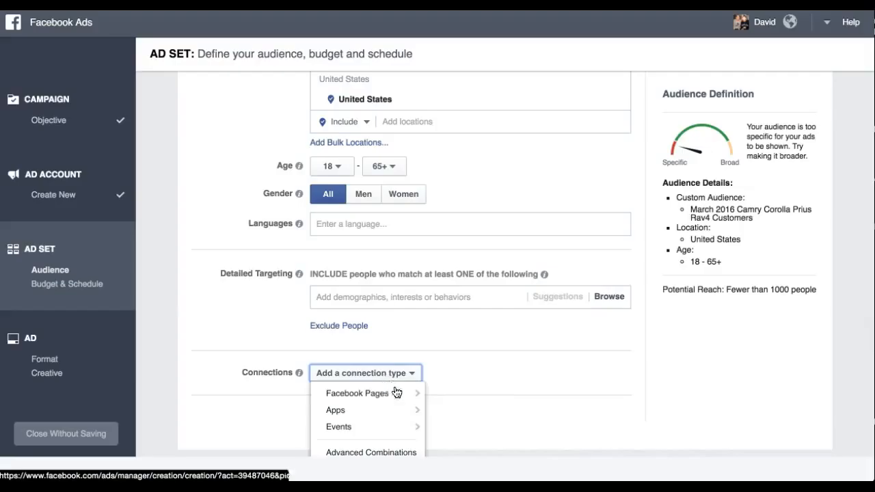
mouse_move(397, 393)
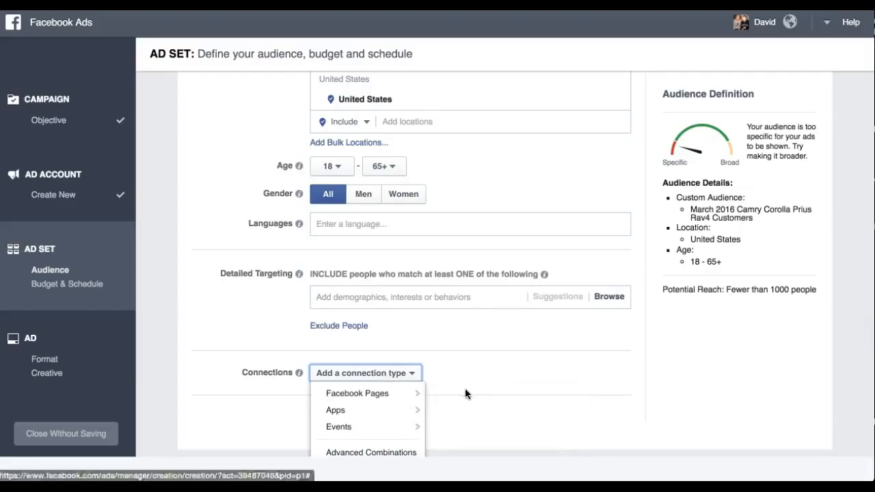
left_click(186, 260)
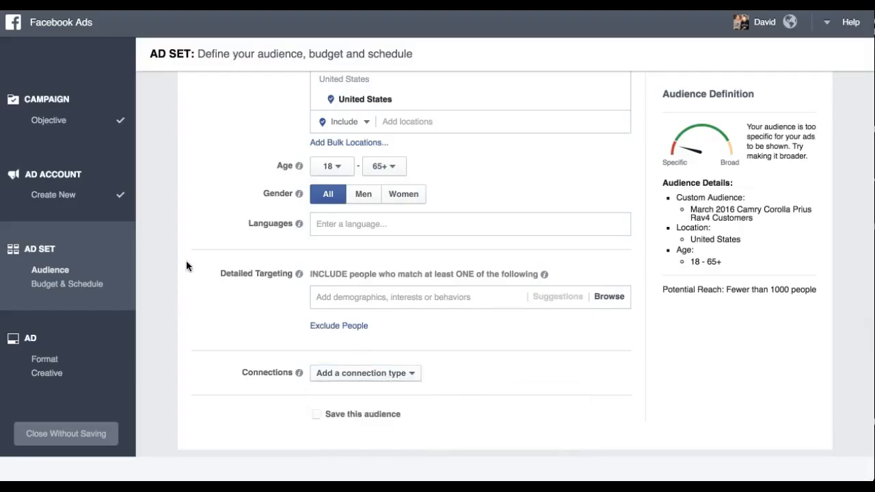
scroll(186, 261, "up", 3)
scroll(186, 265, "up", 1)
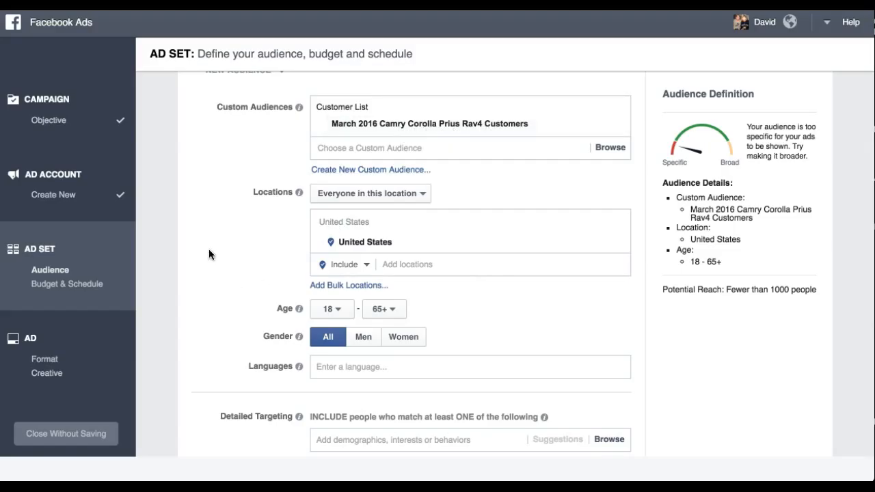
Step: Expand the advanced options of the budget and schedule section
scroll(209, 252, "down", 5)
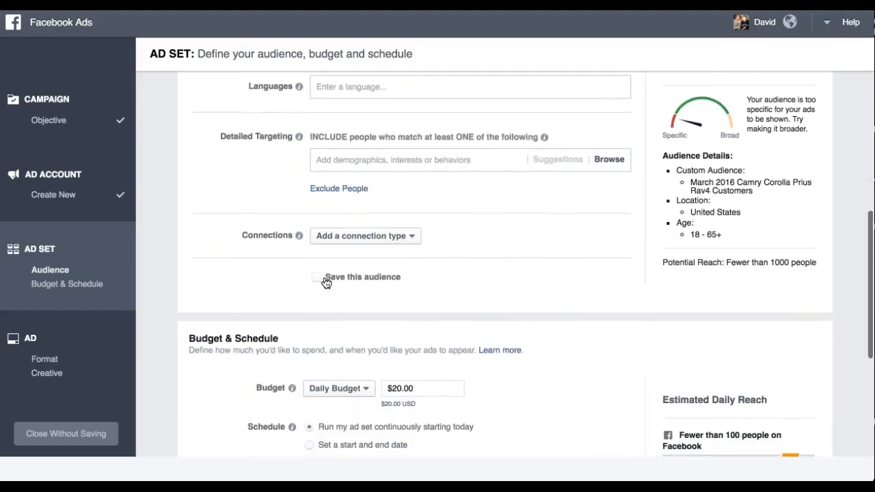
scroll(240, 232, "down", 2)
scroll(240, 233, "down", 2)
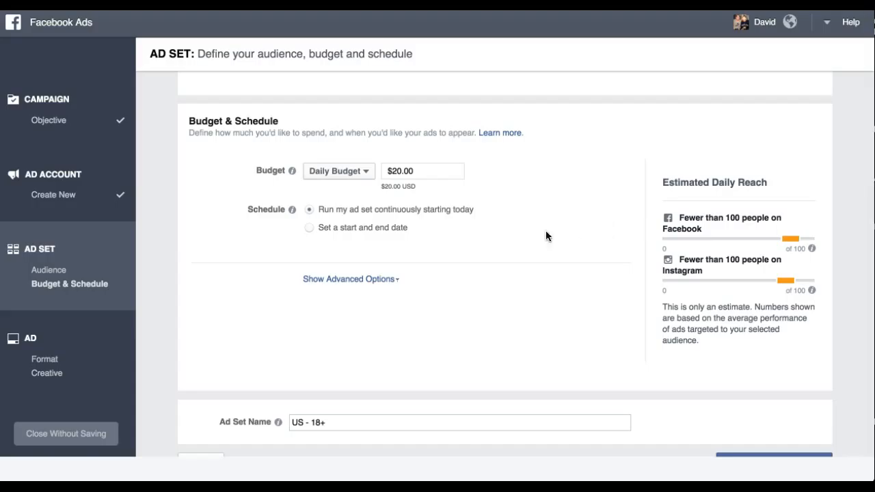
left_click(371, 281)
scroll(540, 209, "down", 3)
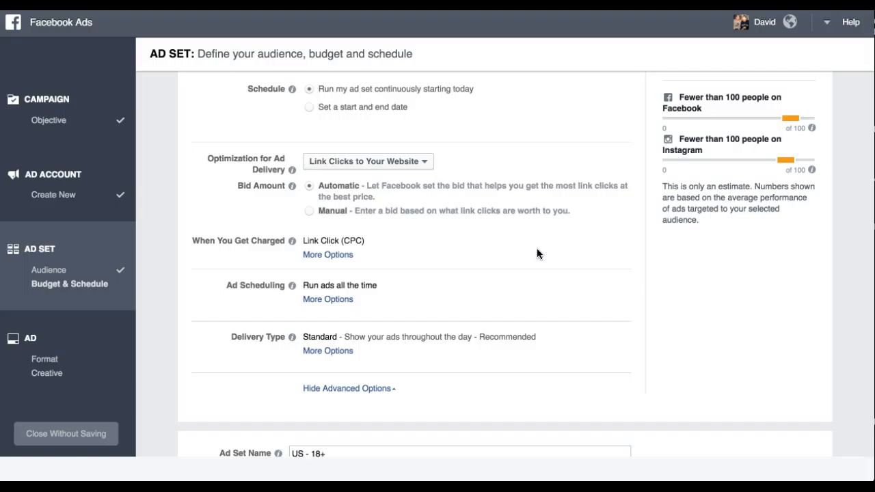
Step: Open the ad scheduling options, then proceed to choosing the ad creative
scroll(537, 248, "down", 1)
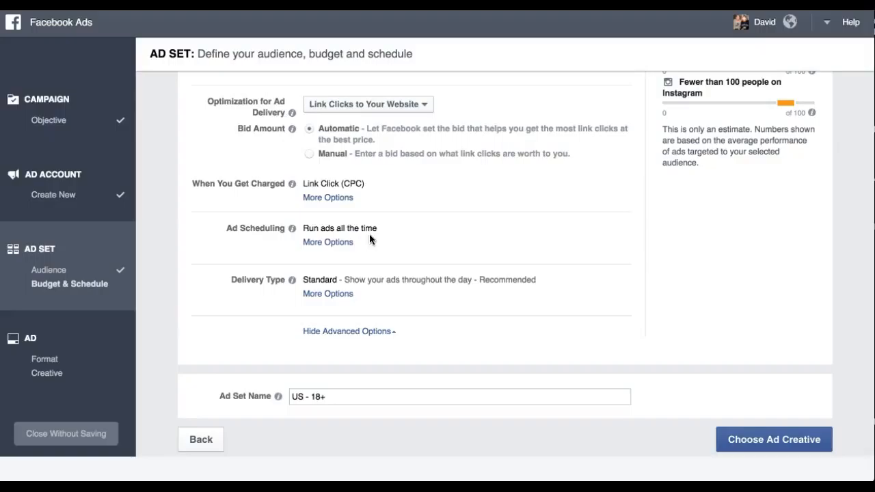
left_click(335, 245)
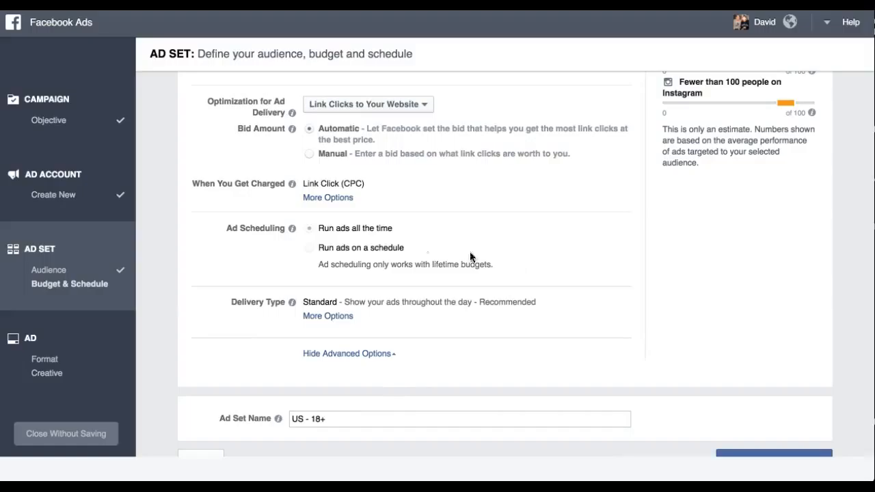
scroll(619, 245, "down", 1)
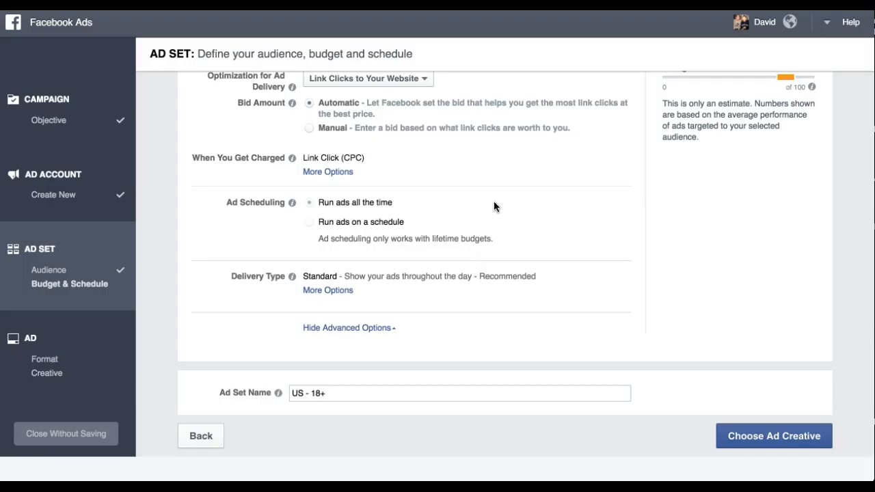
left_click(797, 436)
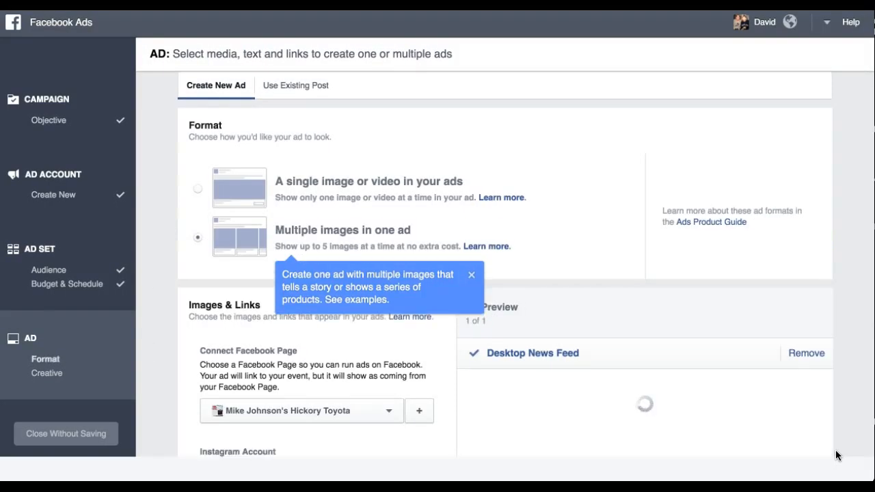
Step: Review the multiple-image ad form and page through the carousel cards in the ad preview
left_click(471, 276)
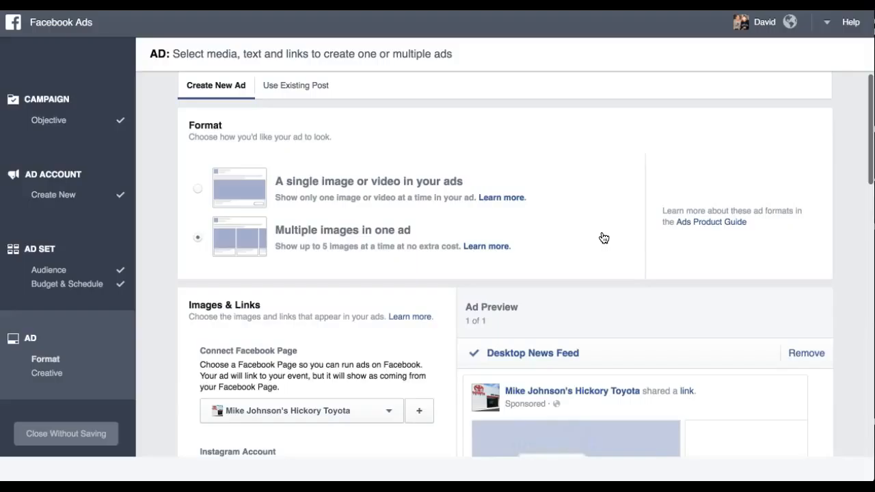
scroll(604, 237, "down", 1)
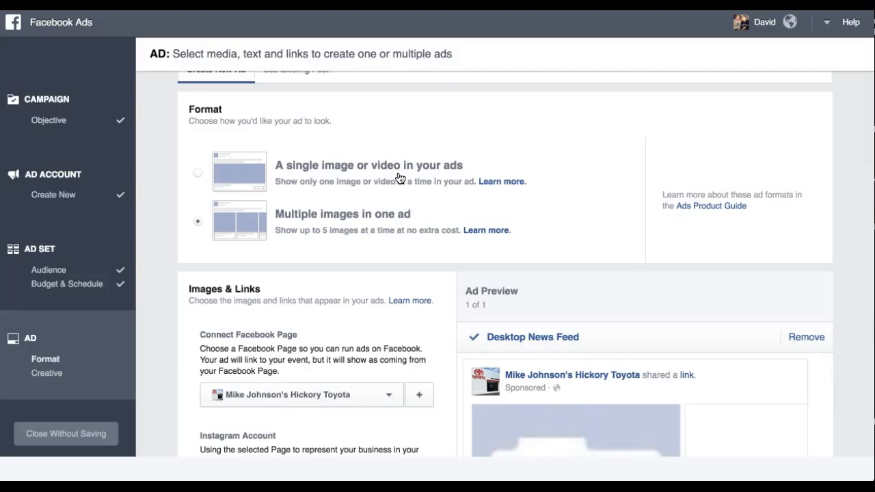
scroll(540, 160, "down", 2)
scroll(540, 160, "down", 4)
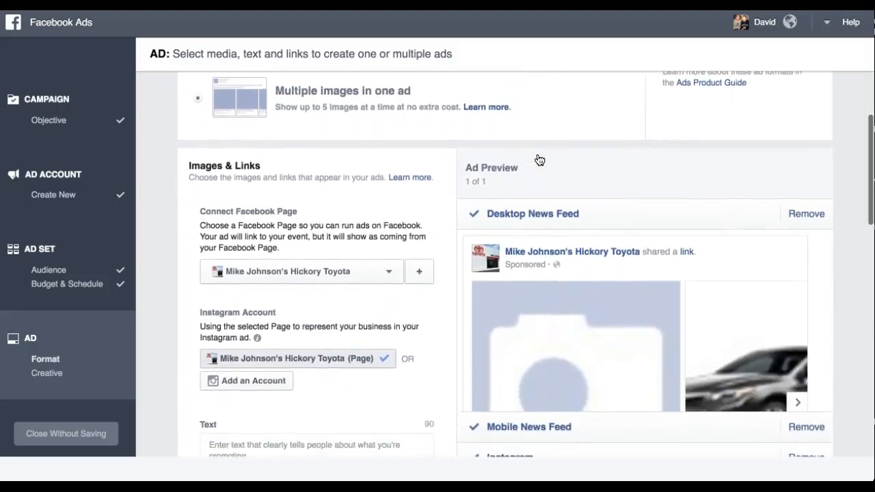
scroll(540, 160, "down", 1)
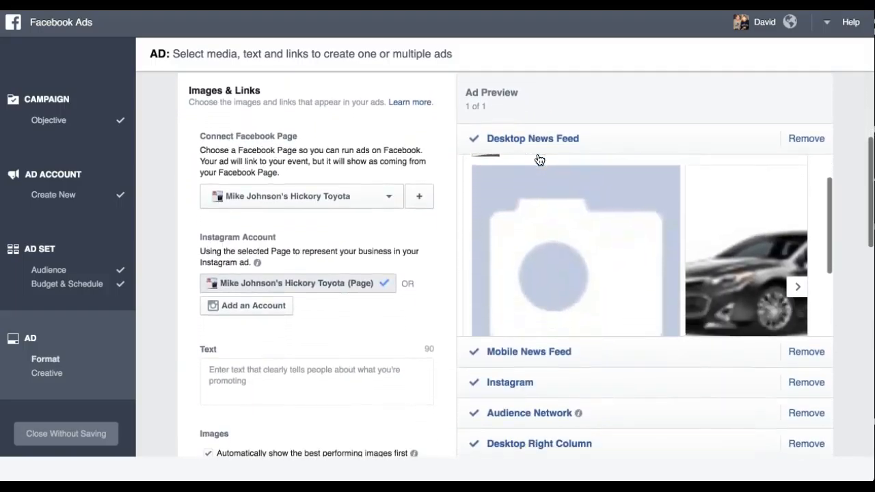
scroll(540, 160, "up", 2)
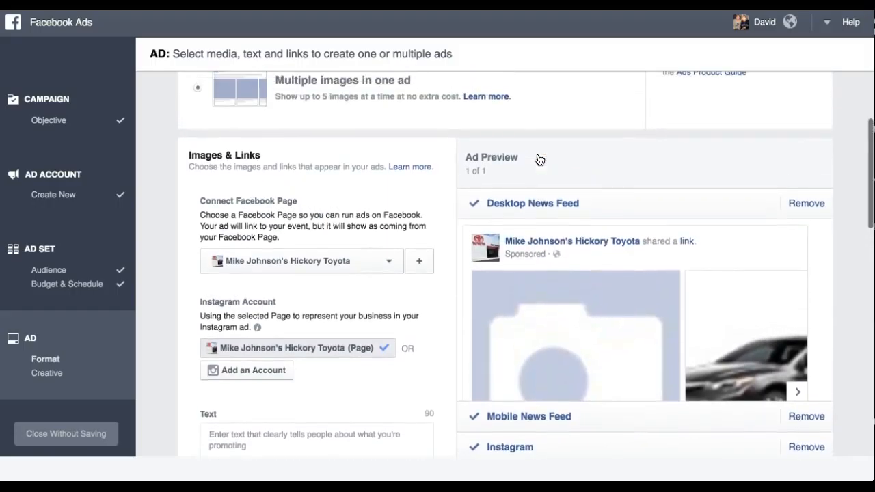
scroll(539, 160, "down", 2)
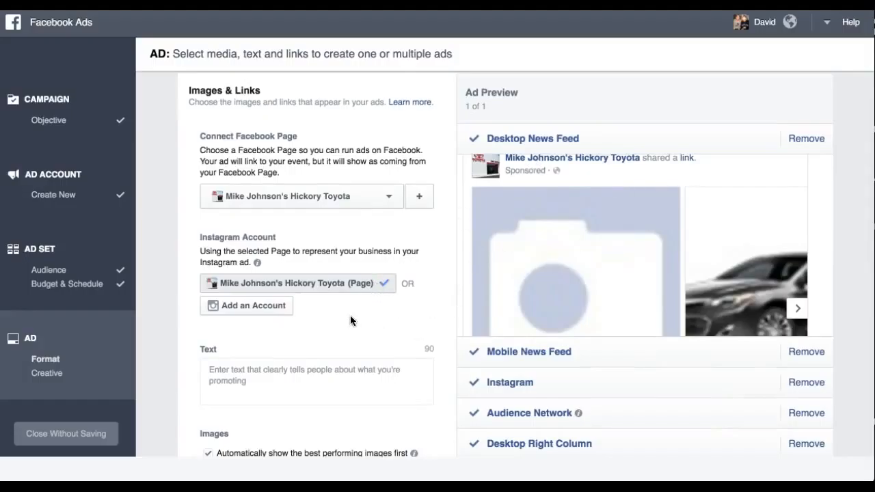
scroll(350, 316, "down", 2)
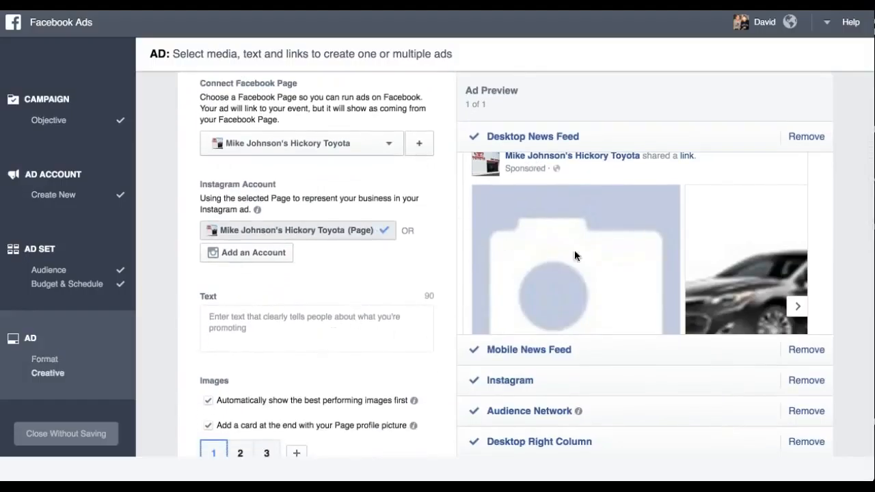
scroll(537, 268, "up", 2)
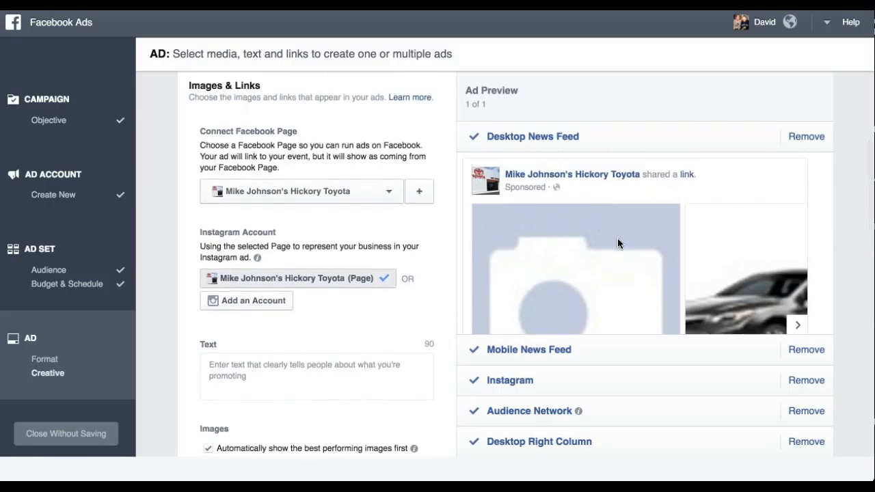
scroll(618, 239, "down", 1)
scroll(618, 239, "down", 5)
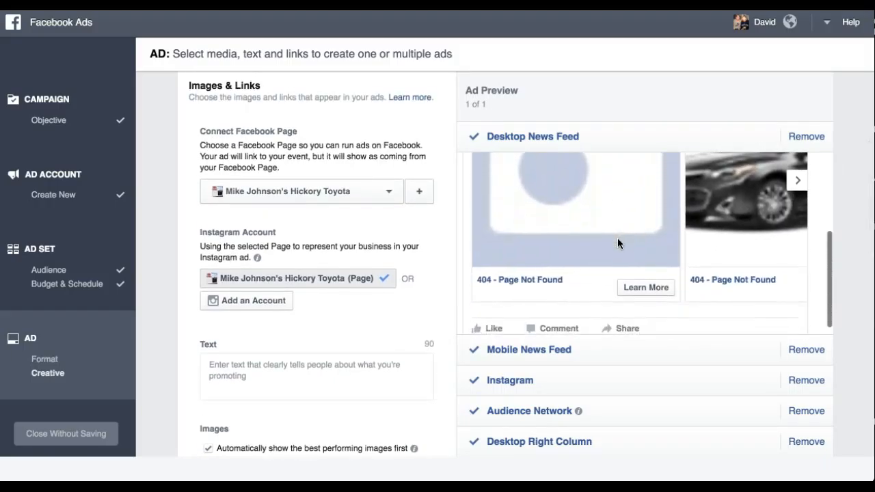
scroll(618, 238, "up", 3)
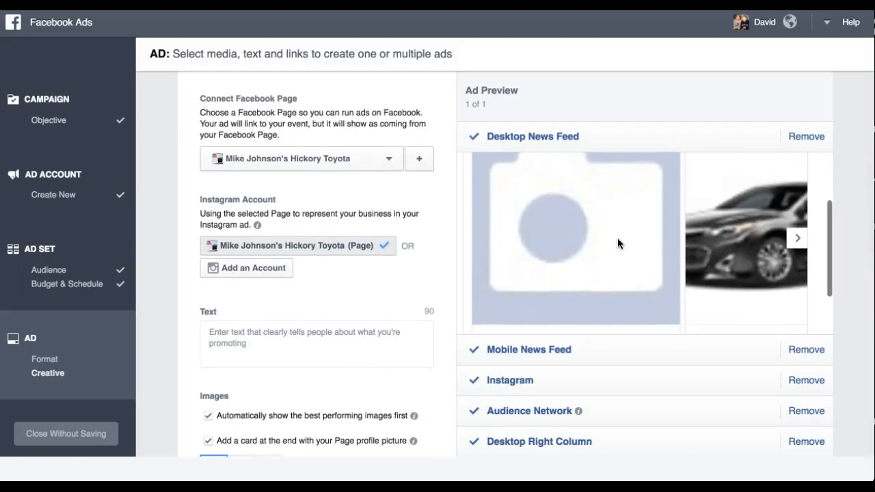
left_click(798, 245)
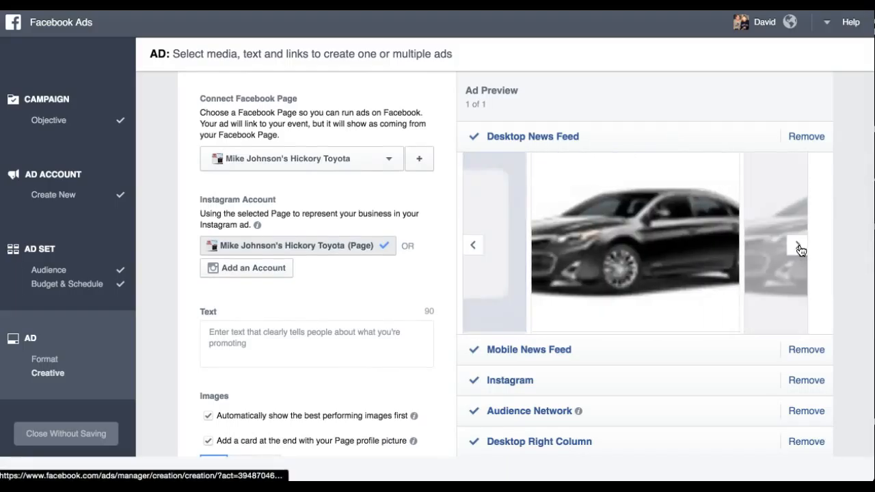
left_click(799, 248)
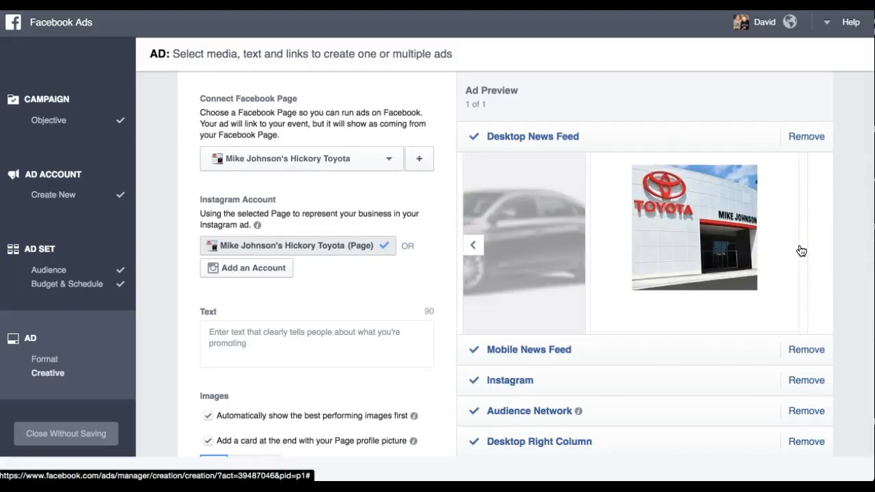
left_click(472, 247)
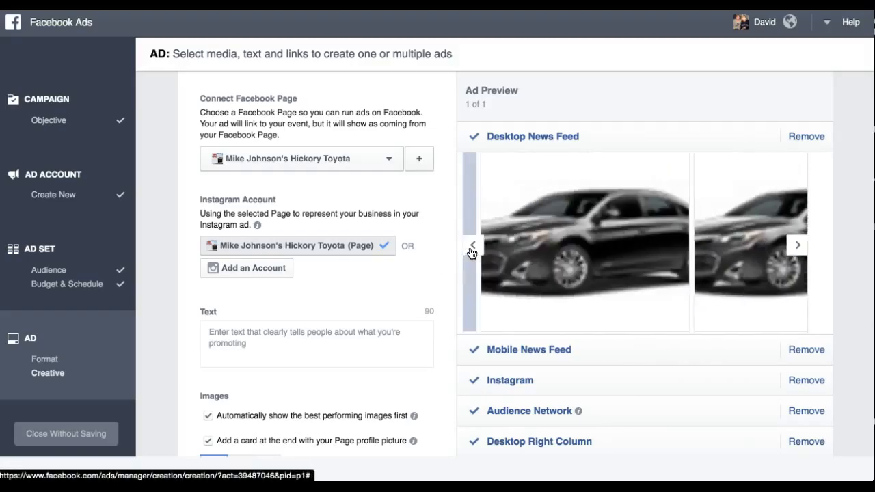
left_click(471, 248)
scroll(365, 294, "down", 2)
scroll(365, 294, "down", 5)
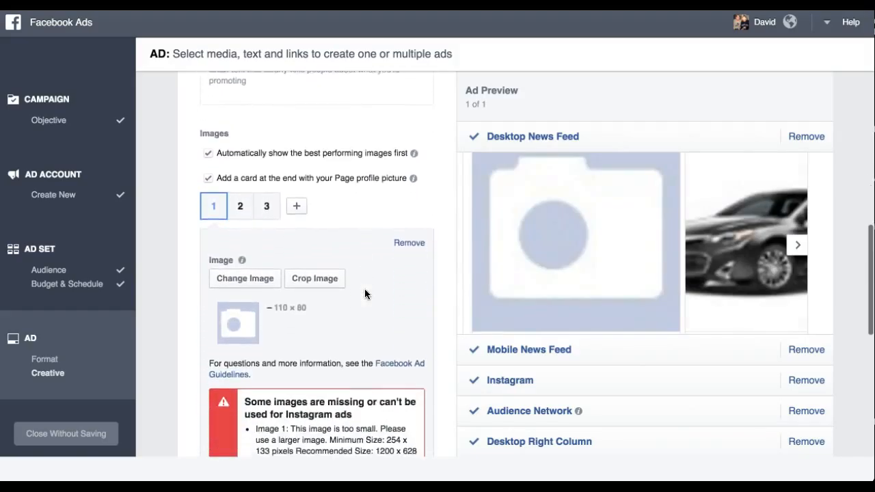
scroll(365, 294, "down", 1)
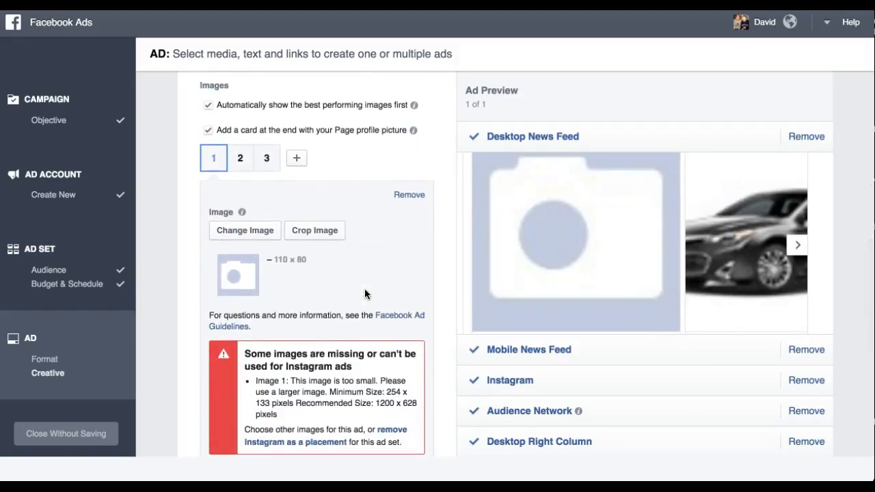
left_click(260, 235)
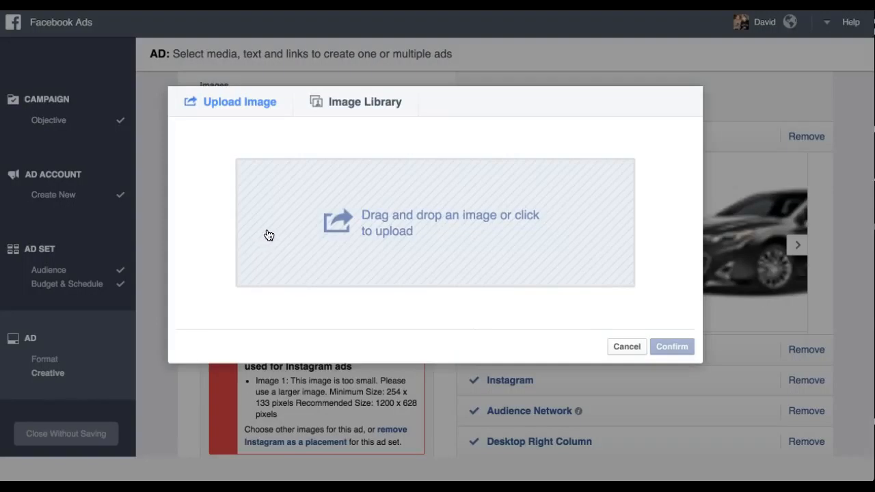
left_click(400, 230)
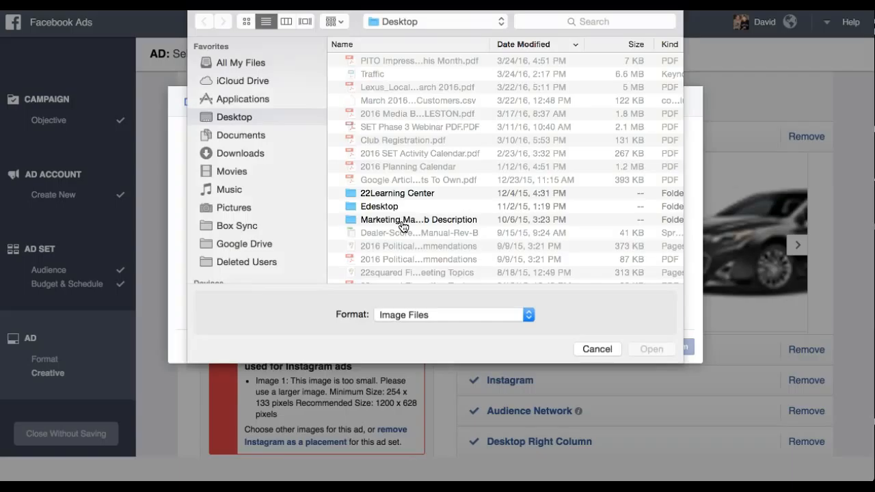
scroll(426, 183, "down", 3)
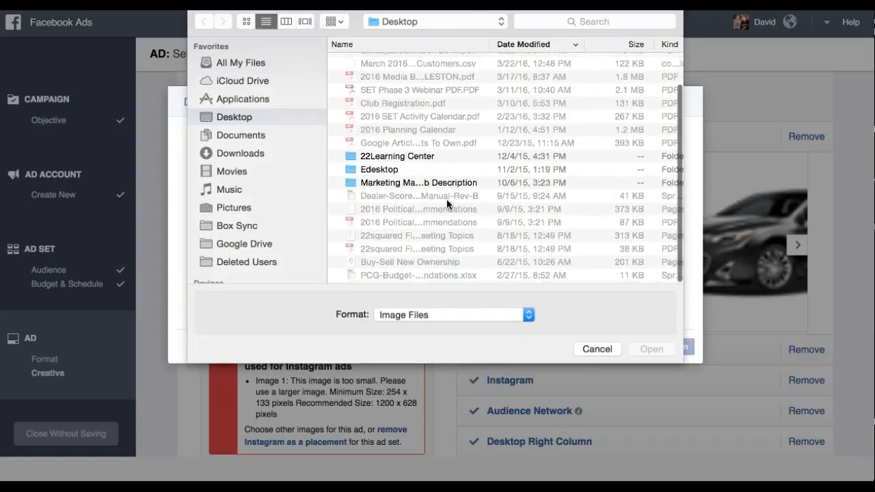
left_click(597, 348)
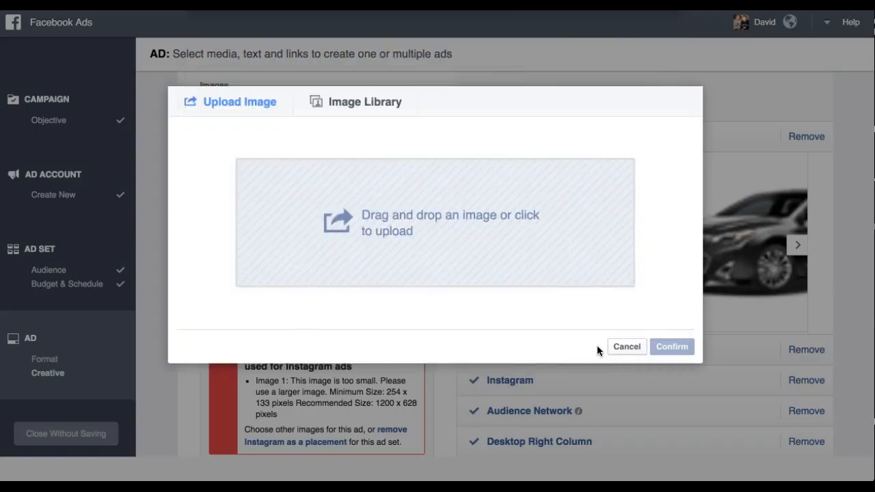
left_click(628, 348)
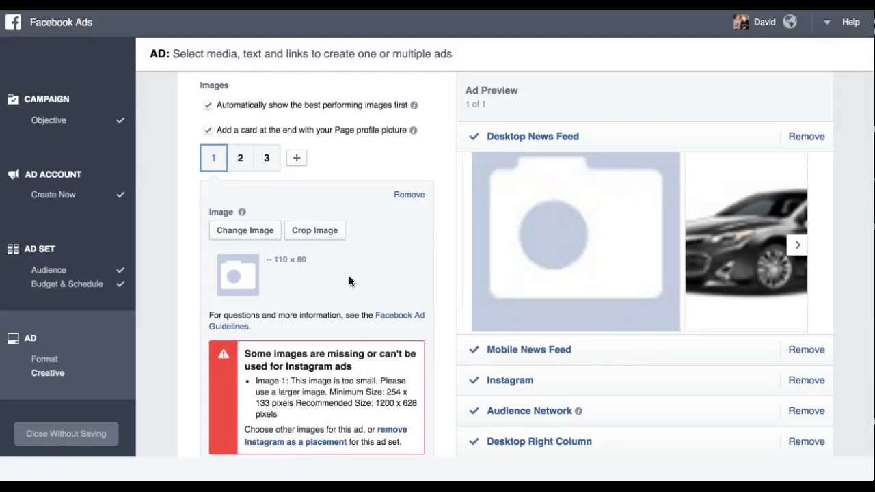
Step: Enter the headline Trade in and trade up for the first carousel card
scroll(385, 246, "down", 5)
scroll(385, 246, "down", 1)
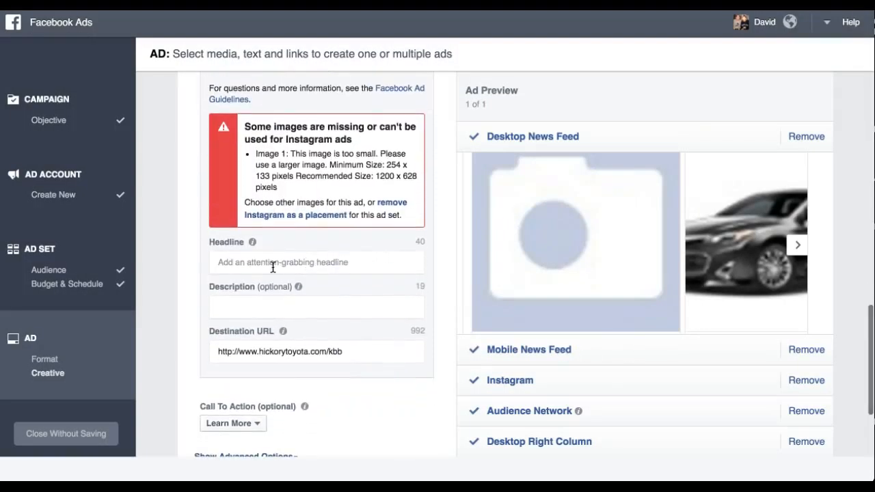
left_click(303, 267)
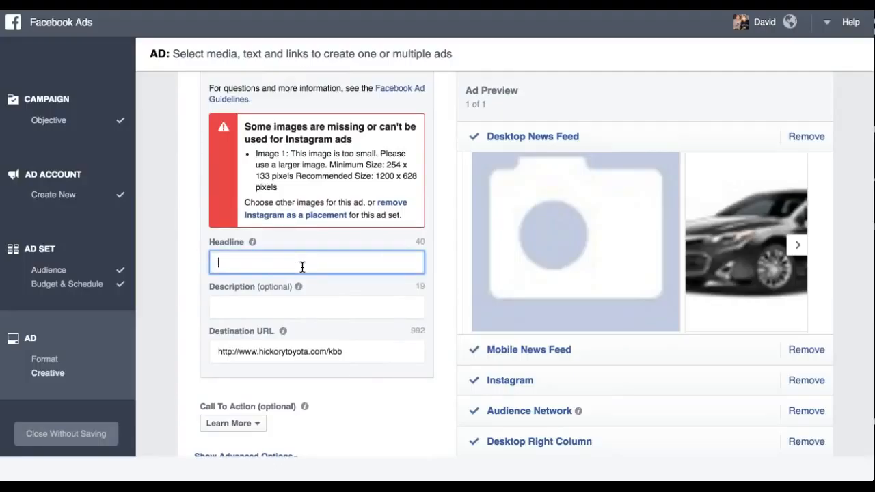
type("Trade in and trade up")
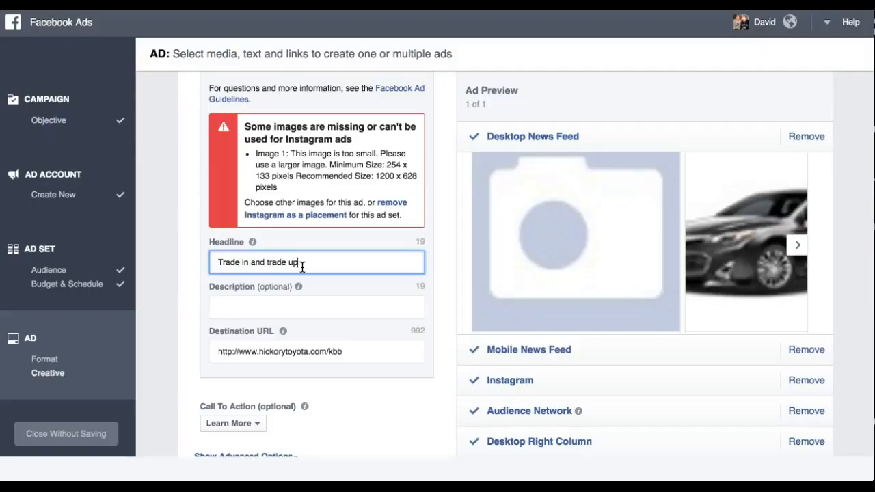
left_click(285, 309)
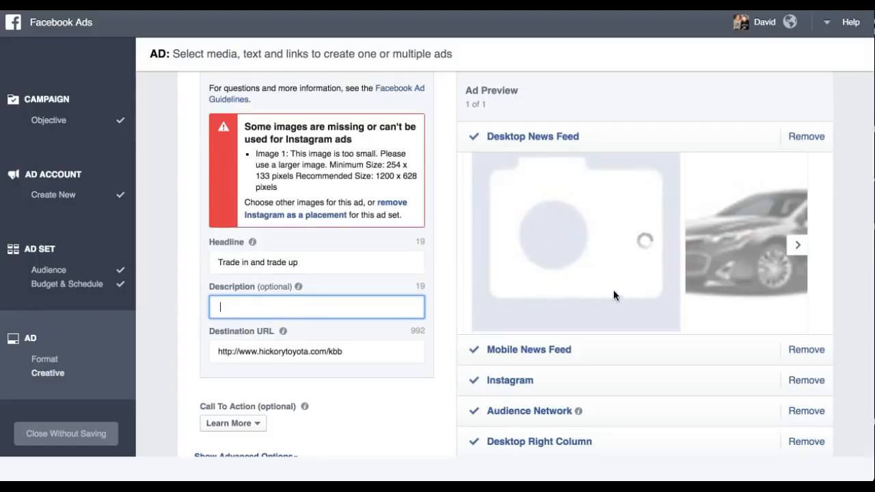
scroll(607, 298, "up", 1)
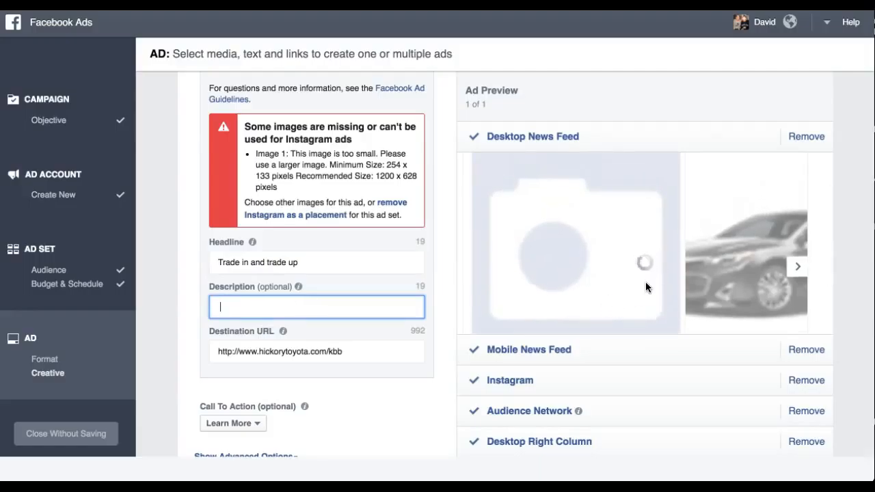
scroll(646, 282, "down", 3)
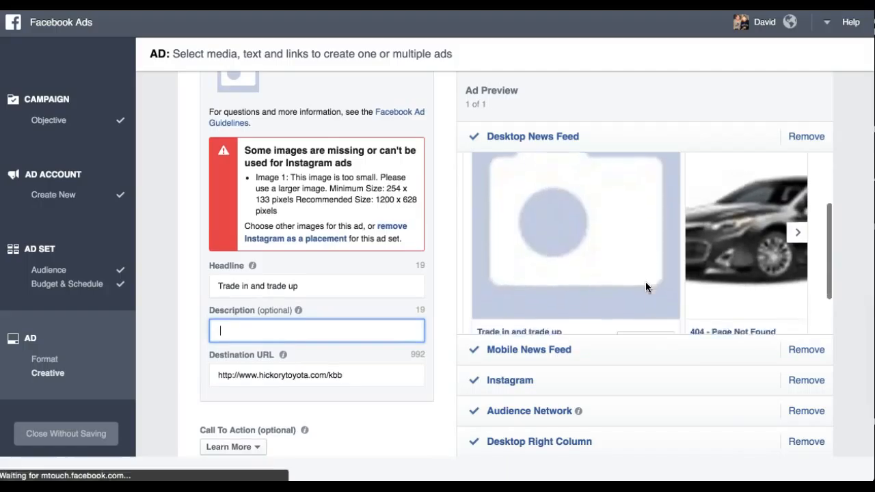
scroll(645, 281, "down", 2)
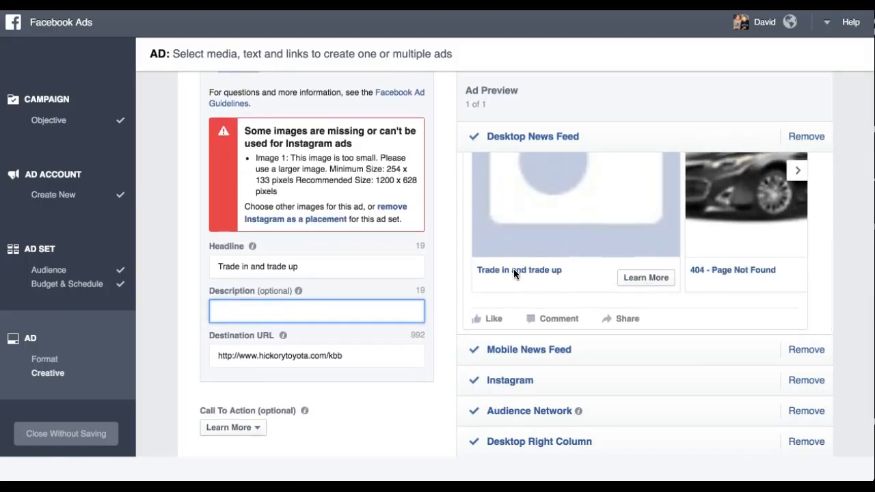
scroll(513, 277, "down", 1)
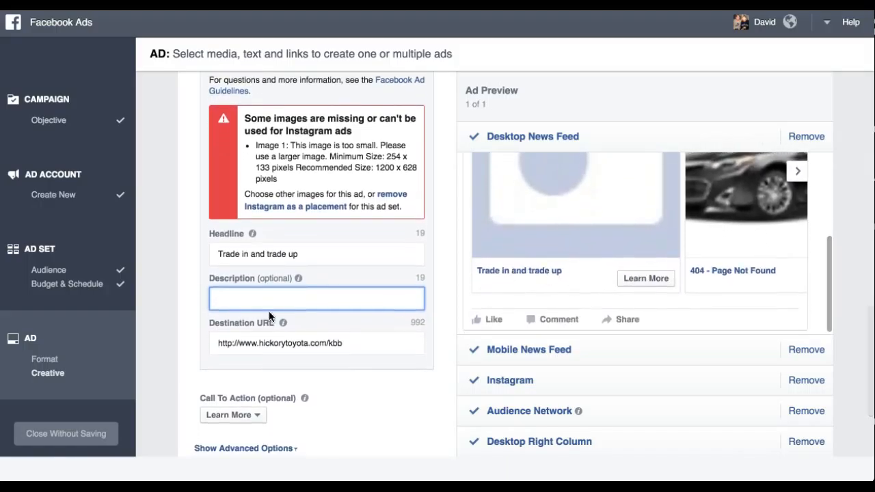
left_click(353, 346)
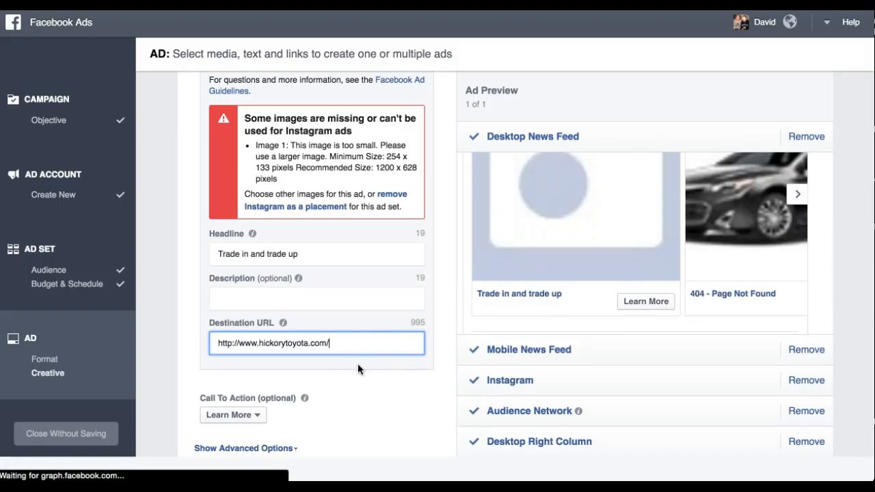
scroll(367, 344, "down", 2)
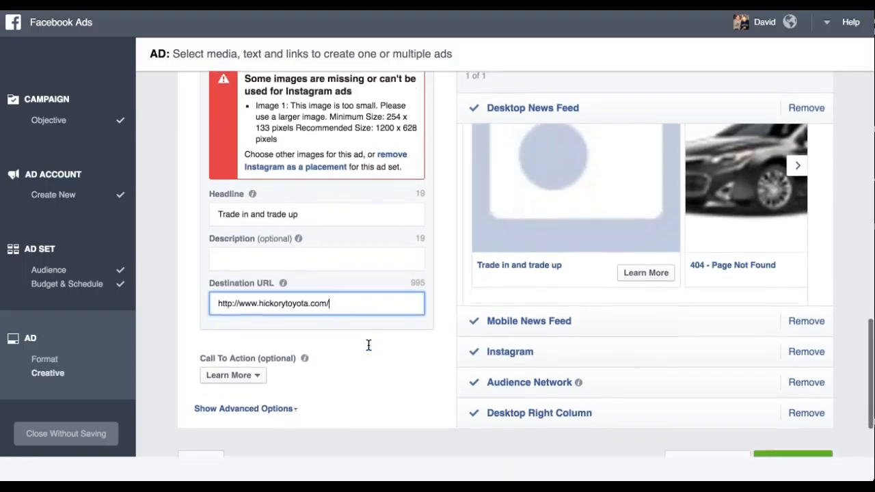
scroll(367, 344, "up", 5)
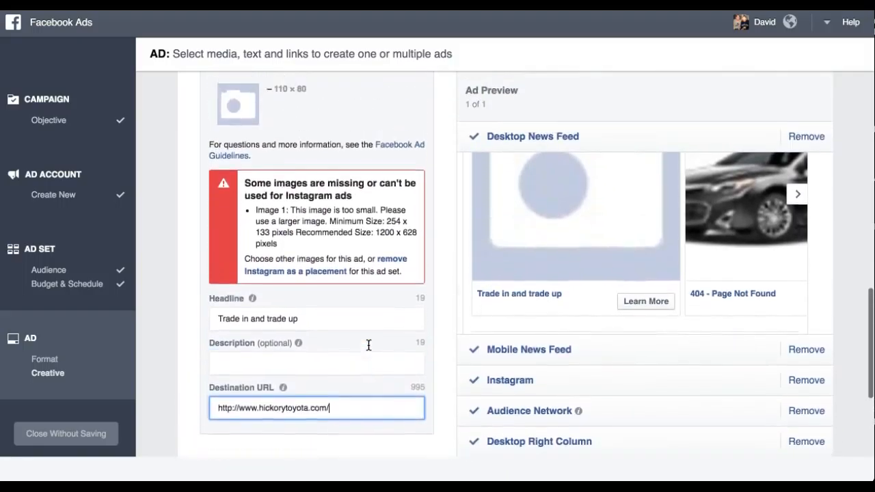
Step: Look through the second and third carousel cards and page through the cards in the desktop news feed preview
scroll(367, 344, "down", 2)
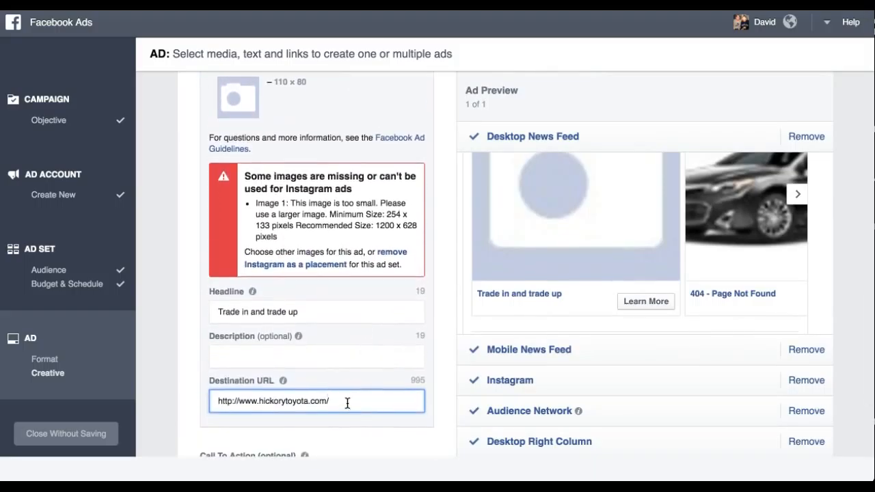
scroll(366, 402, "up", 3)
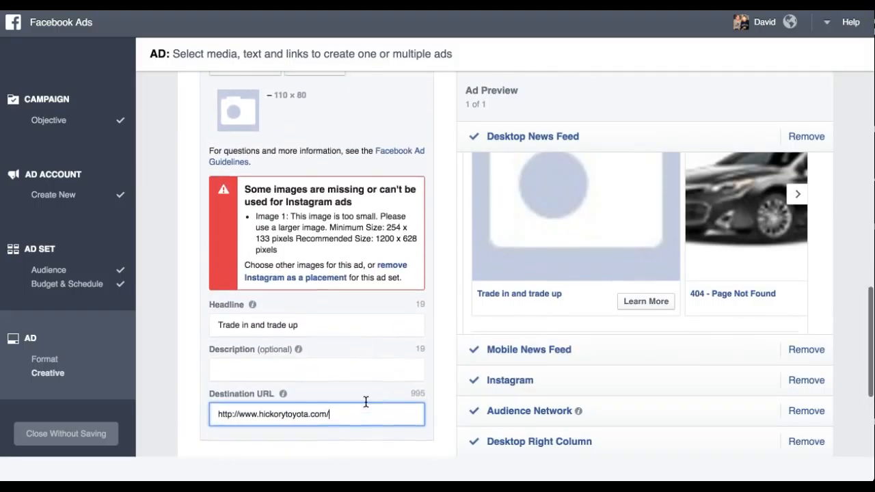
scroll(366, 402, "up", 4)
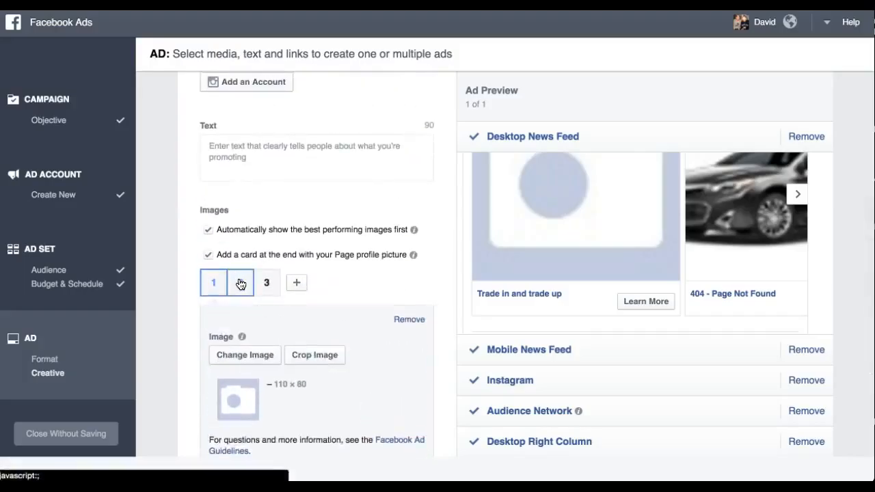
left_click(241, 285)
left_click(266, 284)
left_click(795, 194)
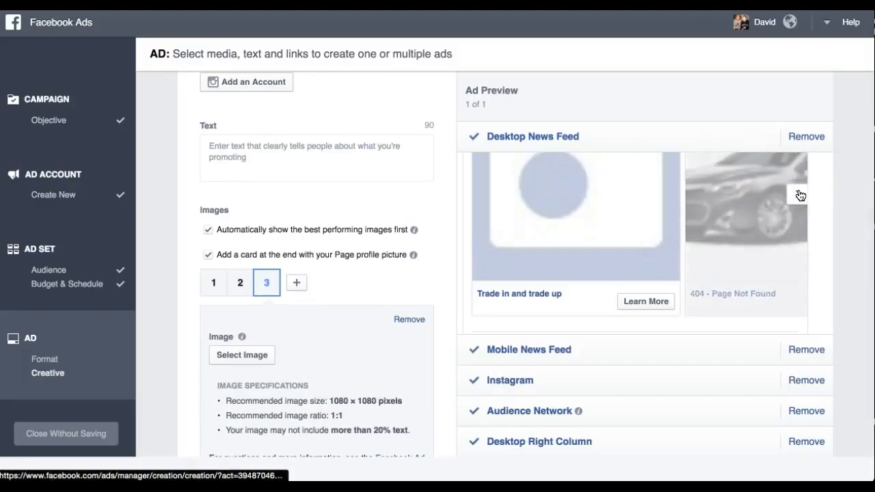
left_click(800, 196)
left_click(801, 196)
left_click(800, 196)
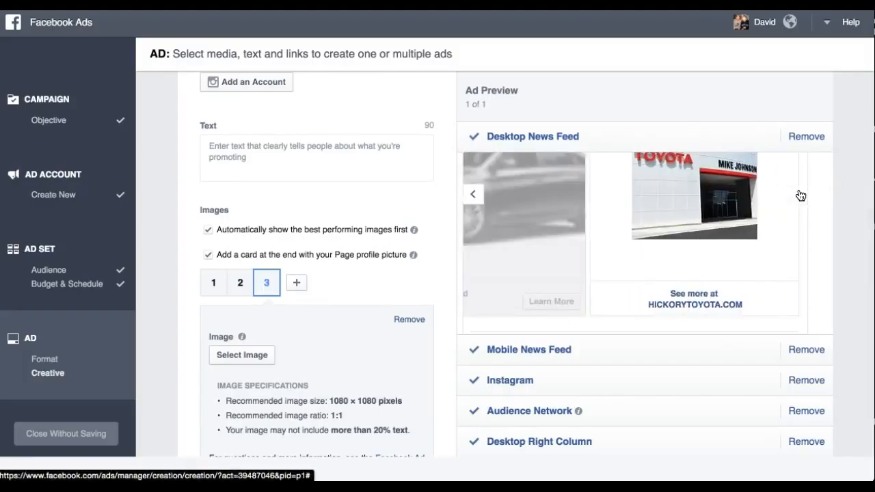
left_click(475, 197)
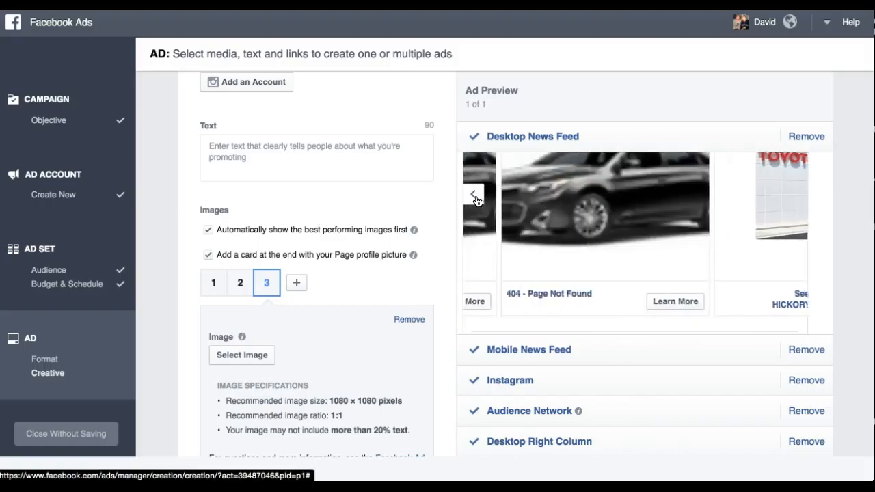
left_click(476, 198)
Step: Add a fourth card to the carousel
left_click(204, 291)
scroll(197, 287, "down", 2)
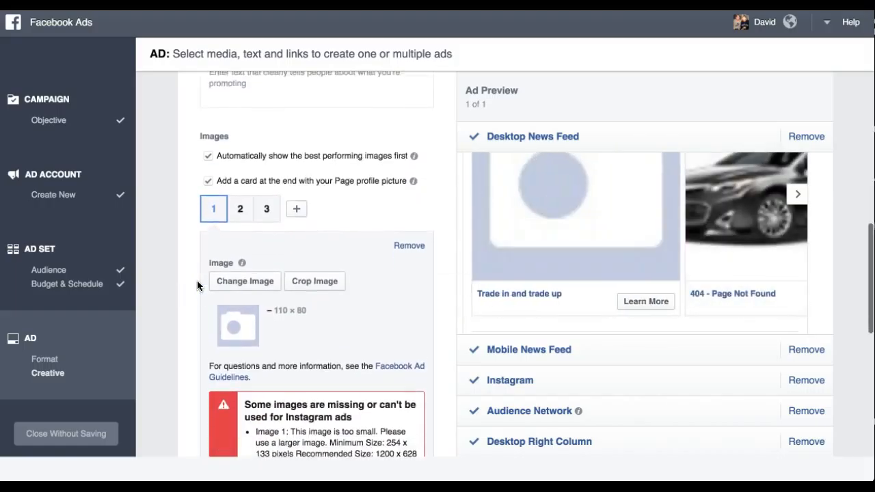
scroll(197, 286, "down", 1)
left_click(243, 178)
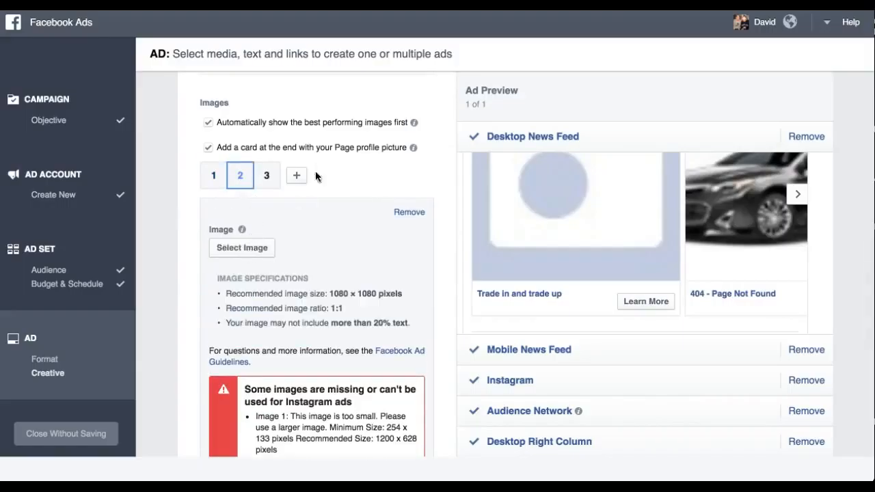
left_click(266, 176)
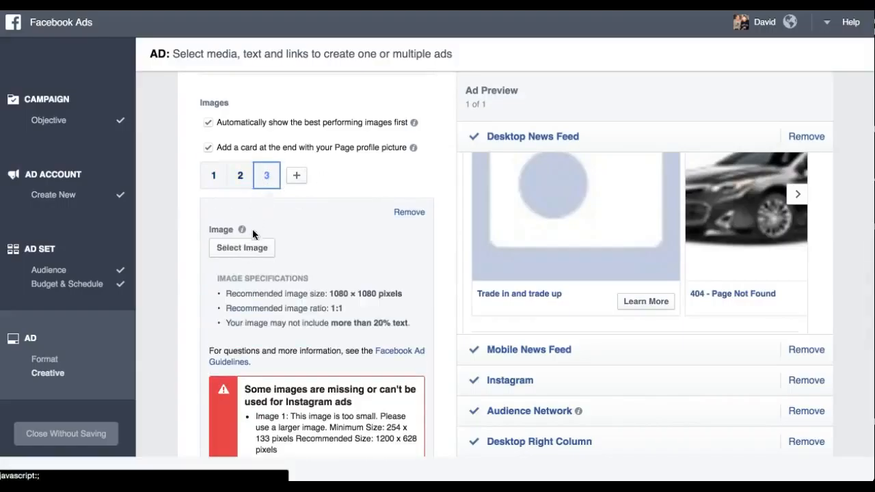
left_click(296, 178)
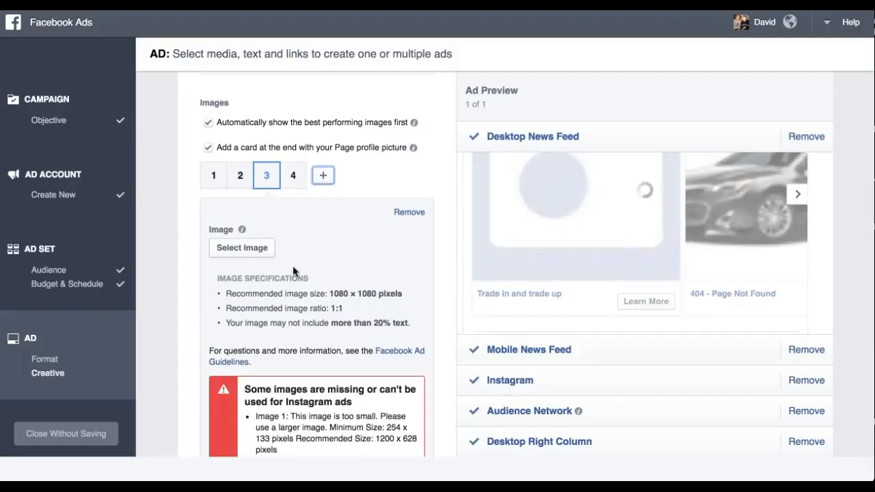
Step: Review the ad previews for the mobile news feed, Instagram and Audience Network placements
scroll(294, 244, "down", 2)
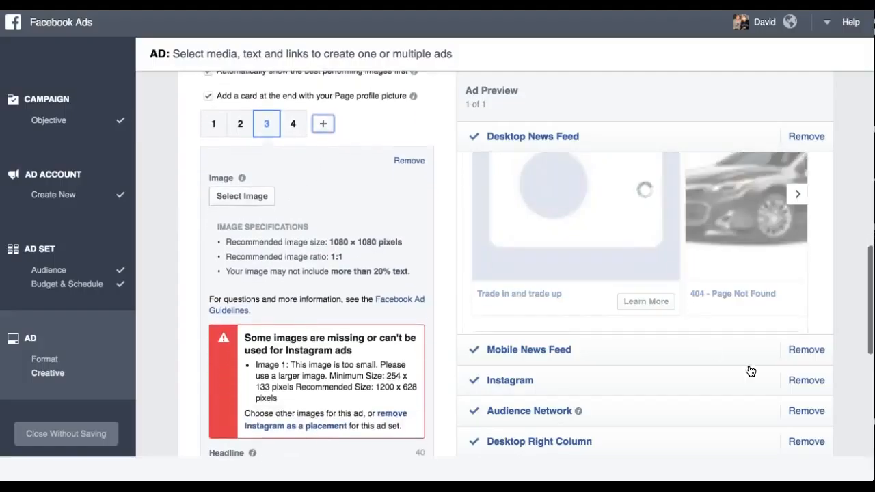
scroll(752, 321, "down", 3)
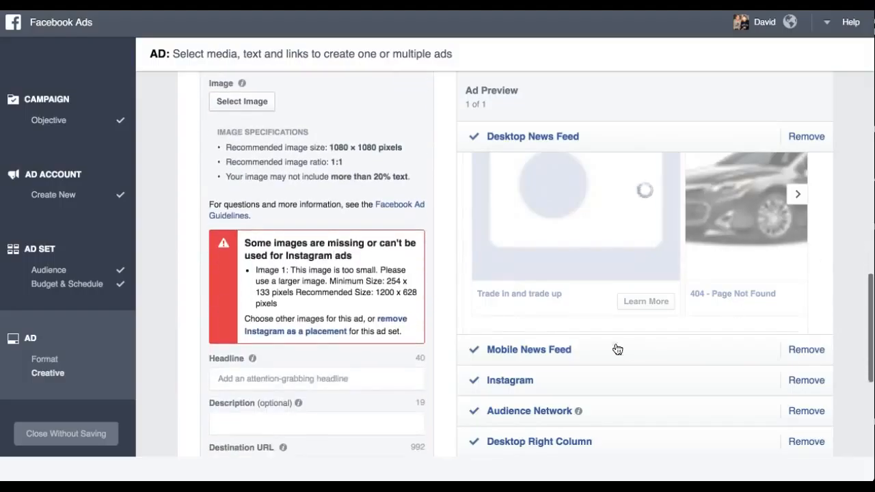
left_click(531, 353)
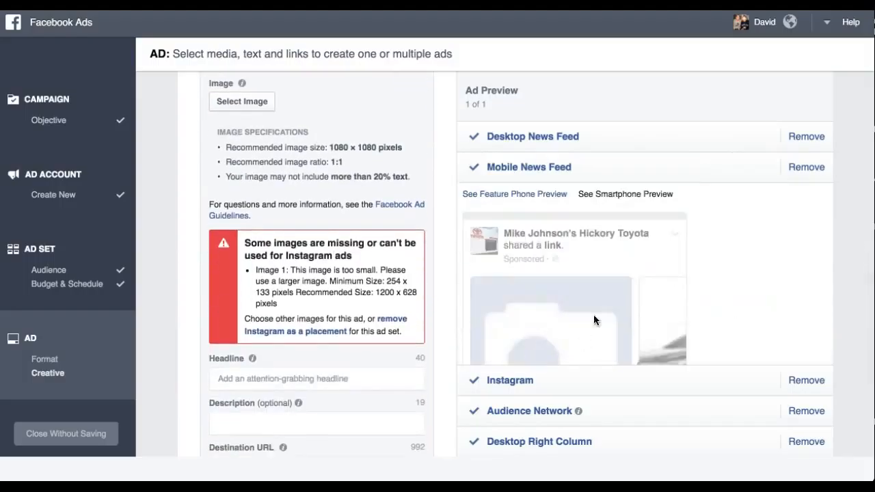
left_click(512, 383)
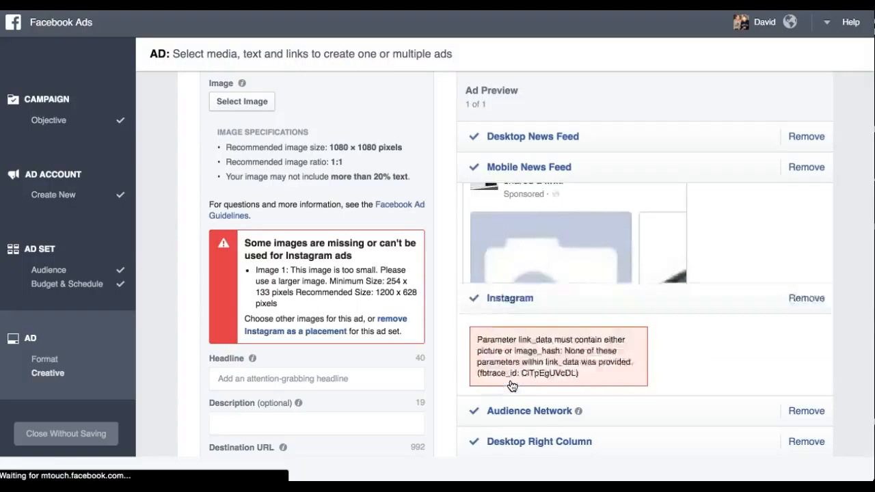
scroll(599, 325, "down", 1)
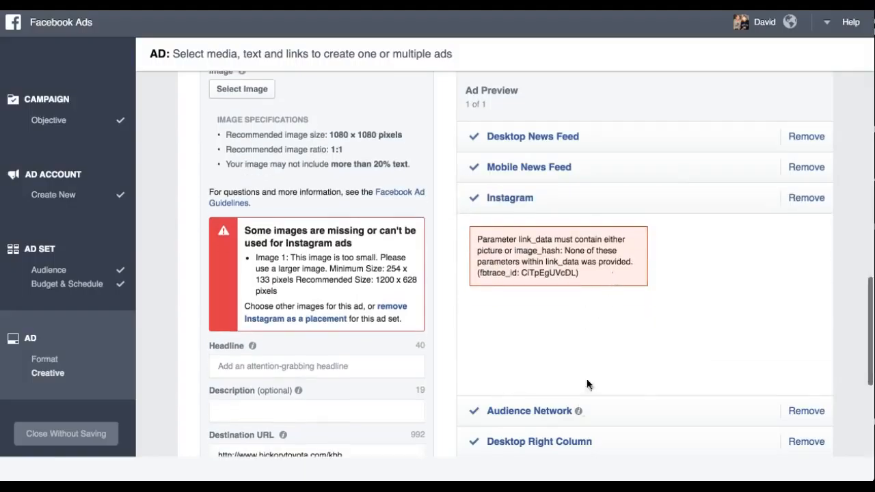
left_click(530, 411)
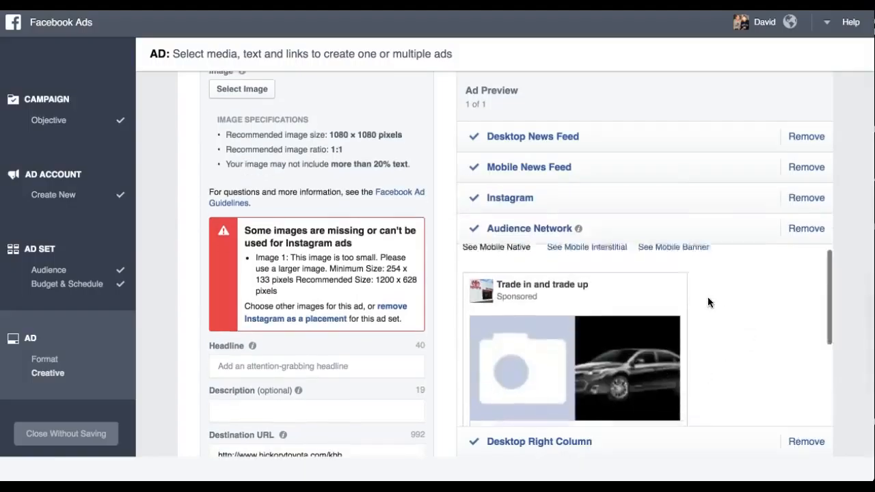
scroll(708, 302, "down", 5)
scroll(708, 296, "down", 3)
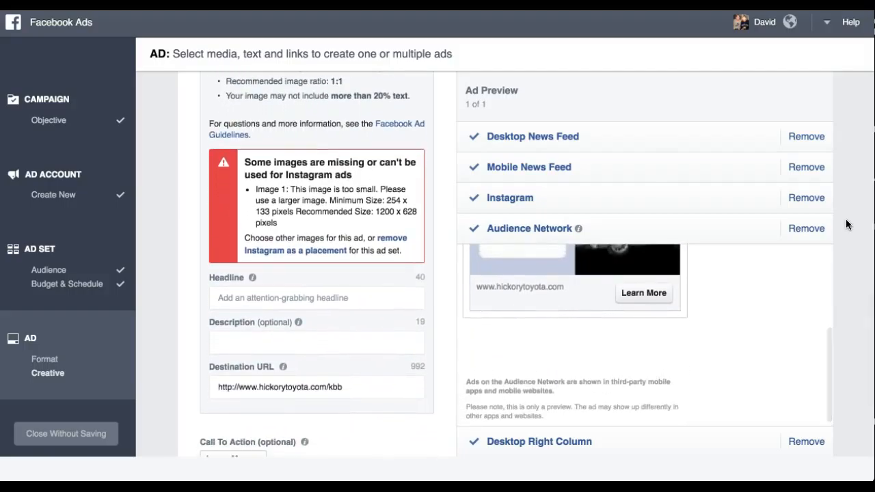
scroll(713, 318, "down", 3)
Step: Remove the Audience Network placement from the ad
left_click(553, 381)
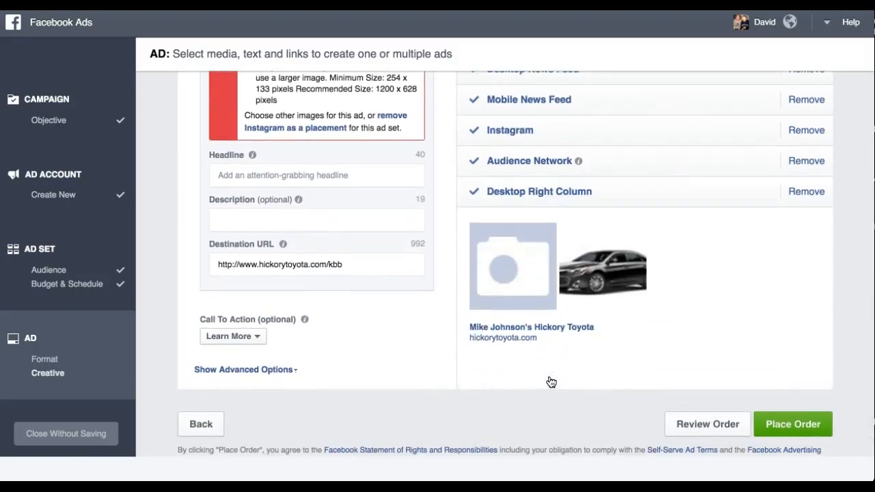
scroll(684, 289, "up", 2)
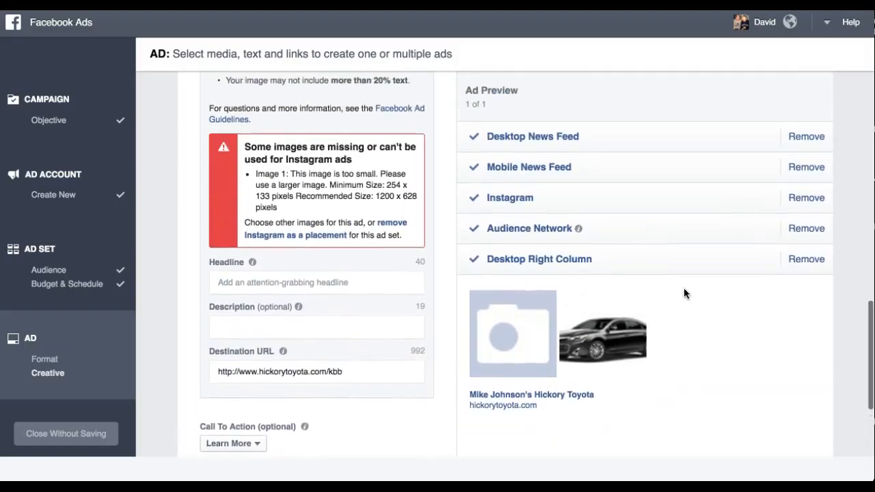
mouse_move(578, 236)
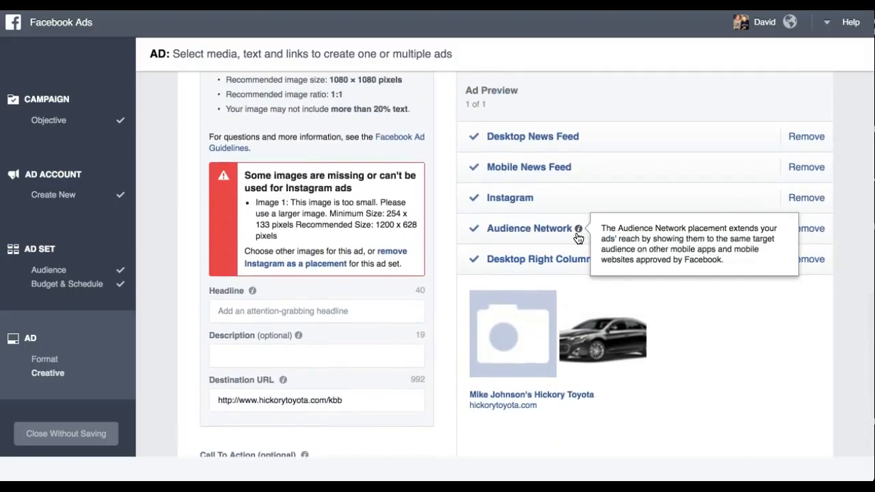
left_click(803, 229)
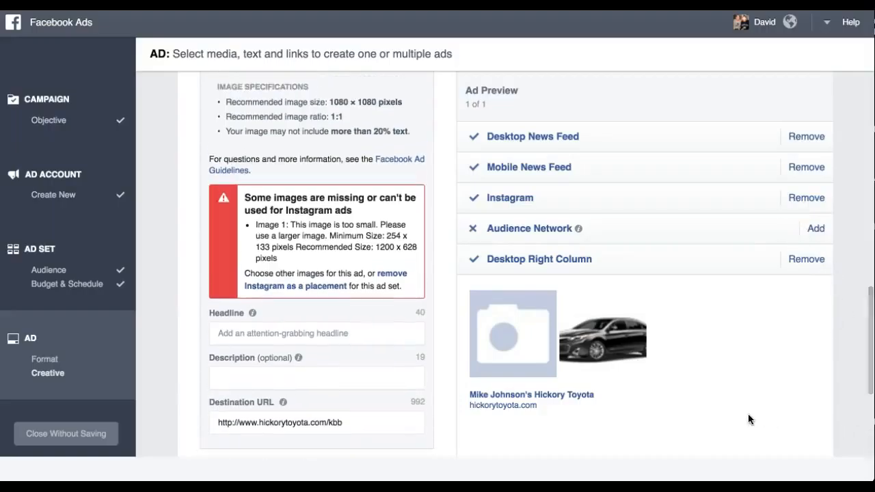
Step: Review the carousel in the mobile news feed preview
left_click(558, 167)
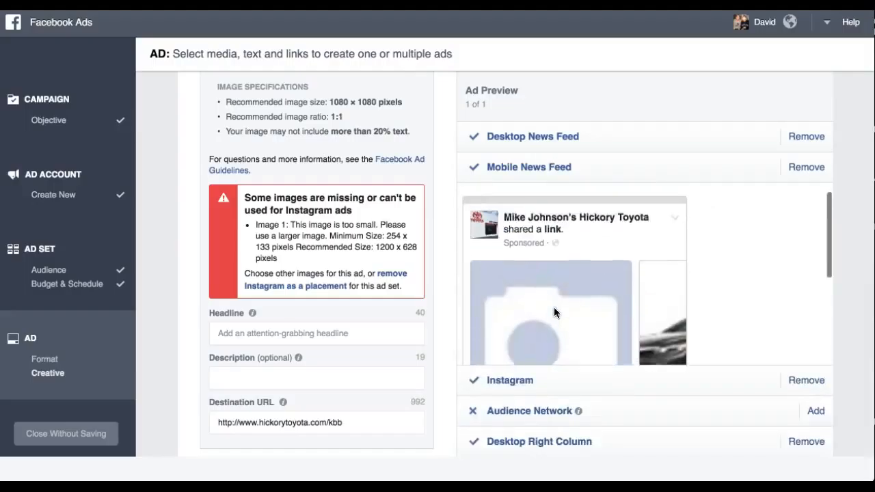
scroll(554, 308, "down", 5)
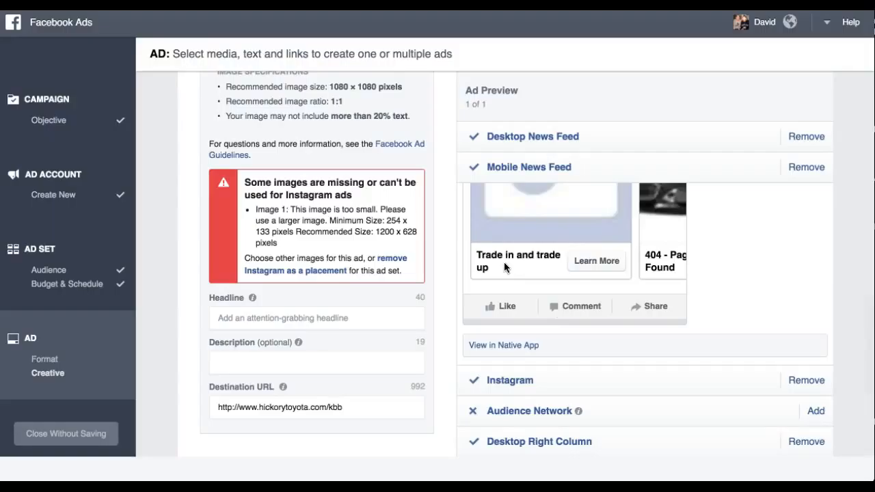
scroll(504, 267, "up", 4)
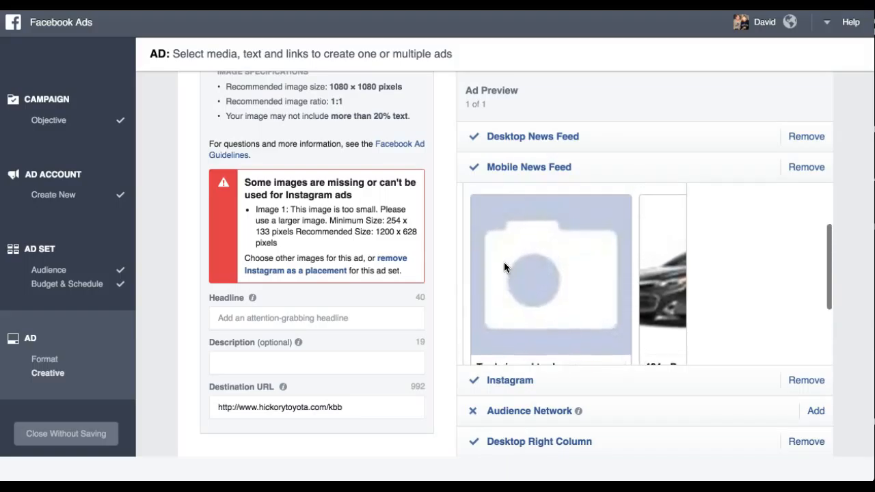
scroll(504, 267, "up", 1)
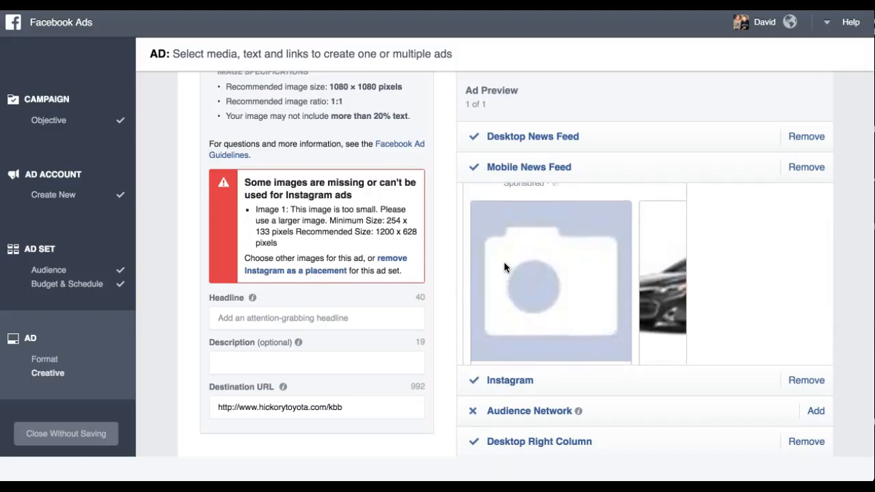
scroll(504, 262, "down", 5)
scroll(453, 296, "down", 3)
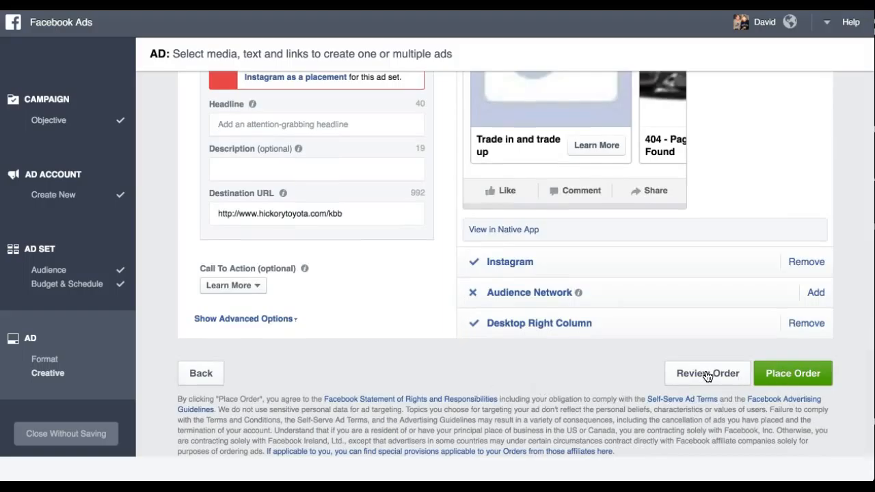
Step: Attempt to review the order, then remove the Instagram placement from the ad
left_click(807, 377)
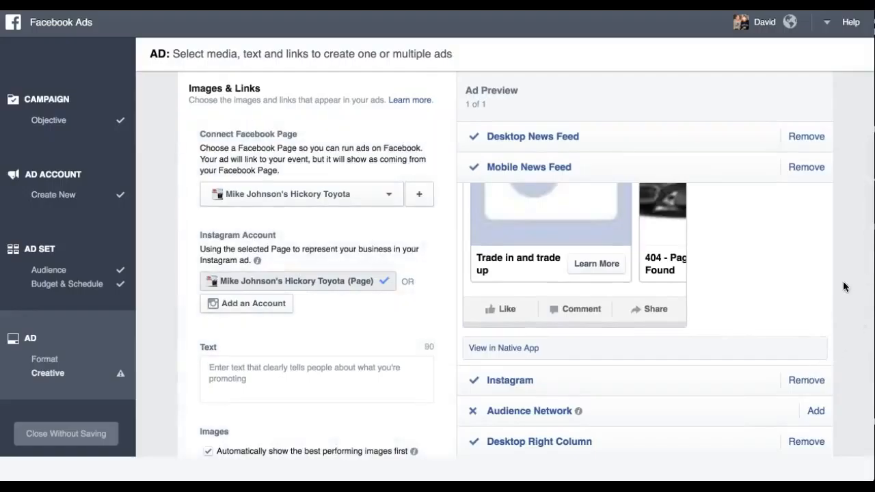
scroll(848, 198, "down", 1)
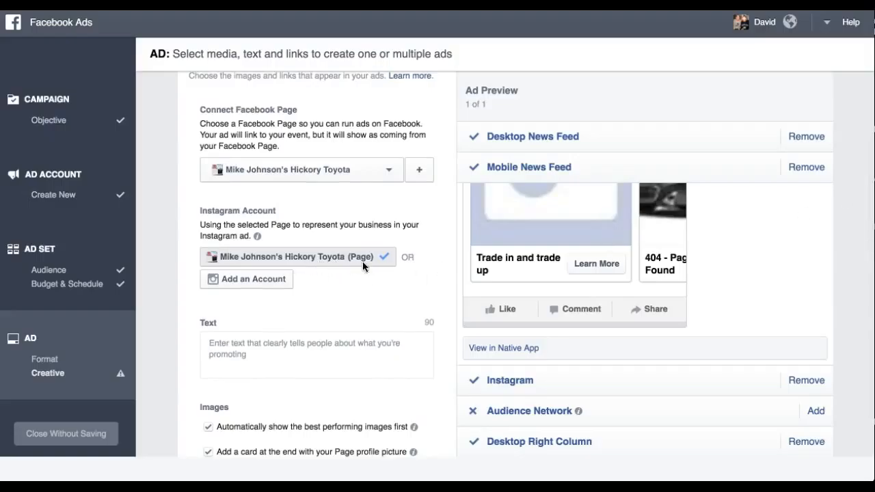
scroll(845, 301, "down", 1)
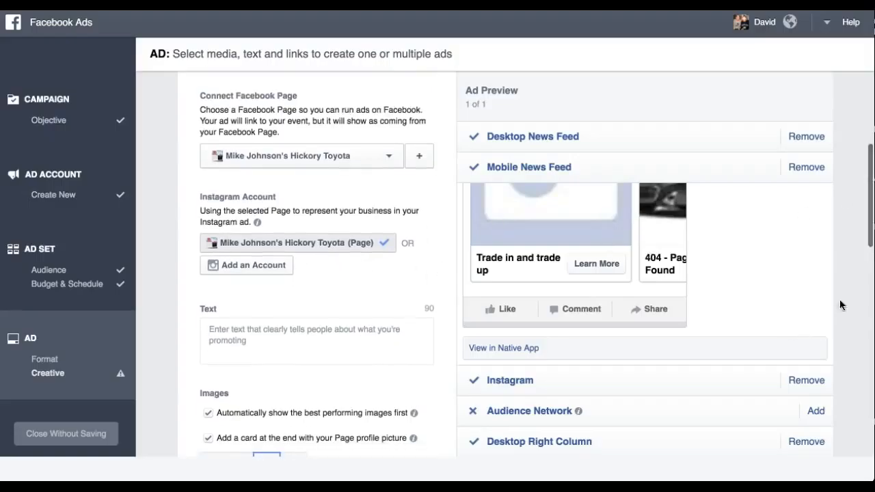
left_click(811, 380)
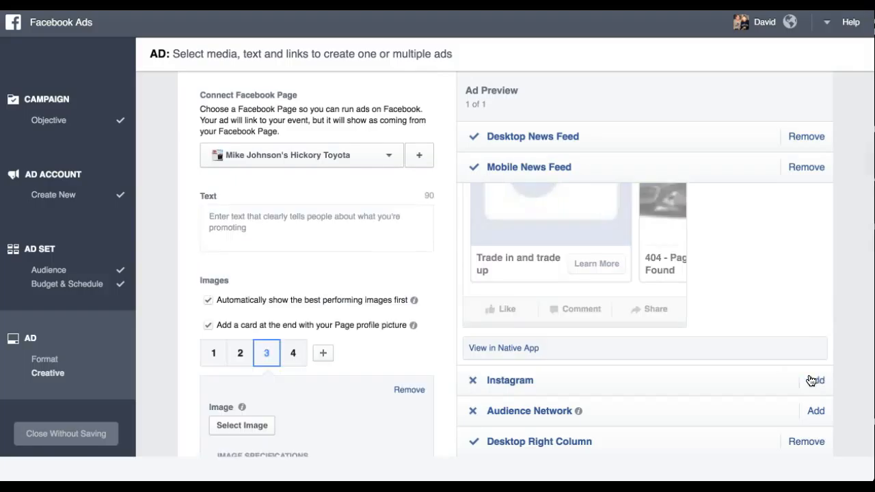
Step: Place the order for the ad
scroll(848, 198, "down", 4)
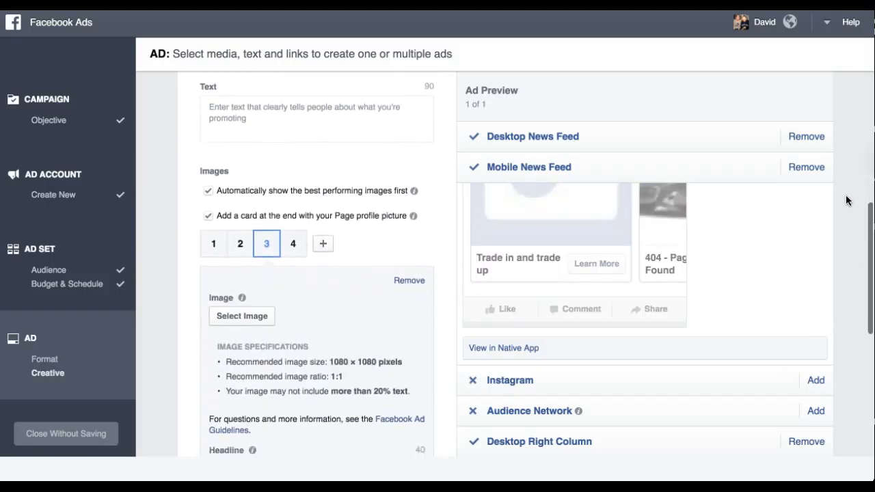
scroll(847, 200, "down", 5)
left_click(802, 380)
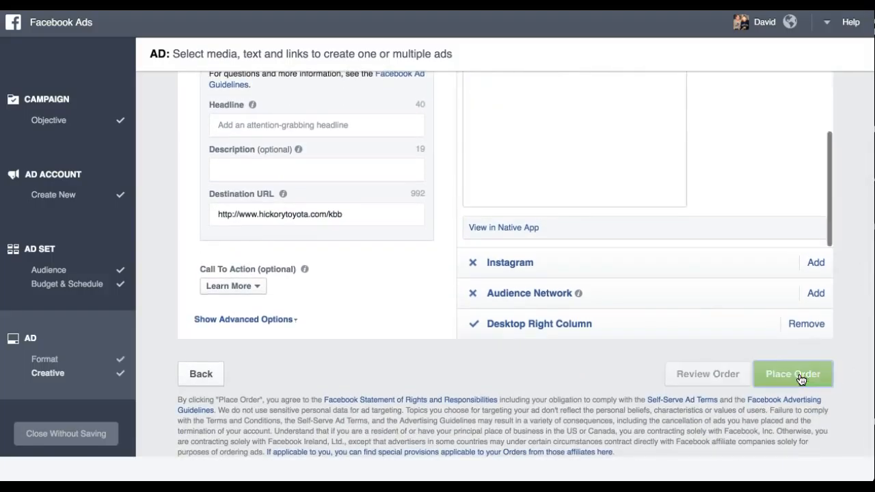